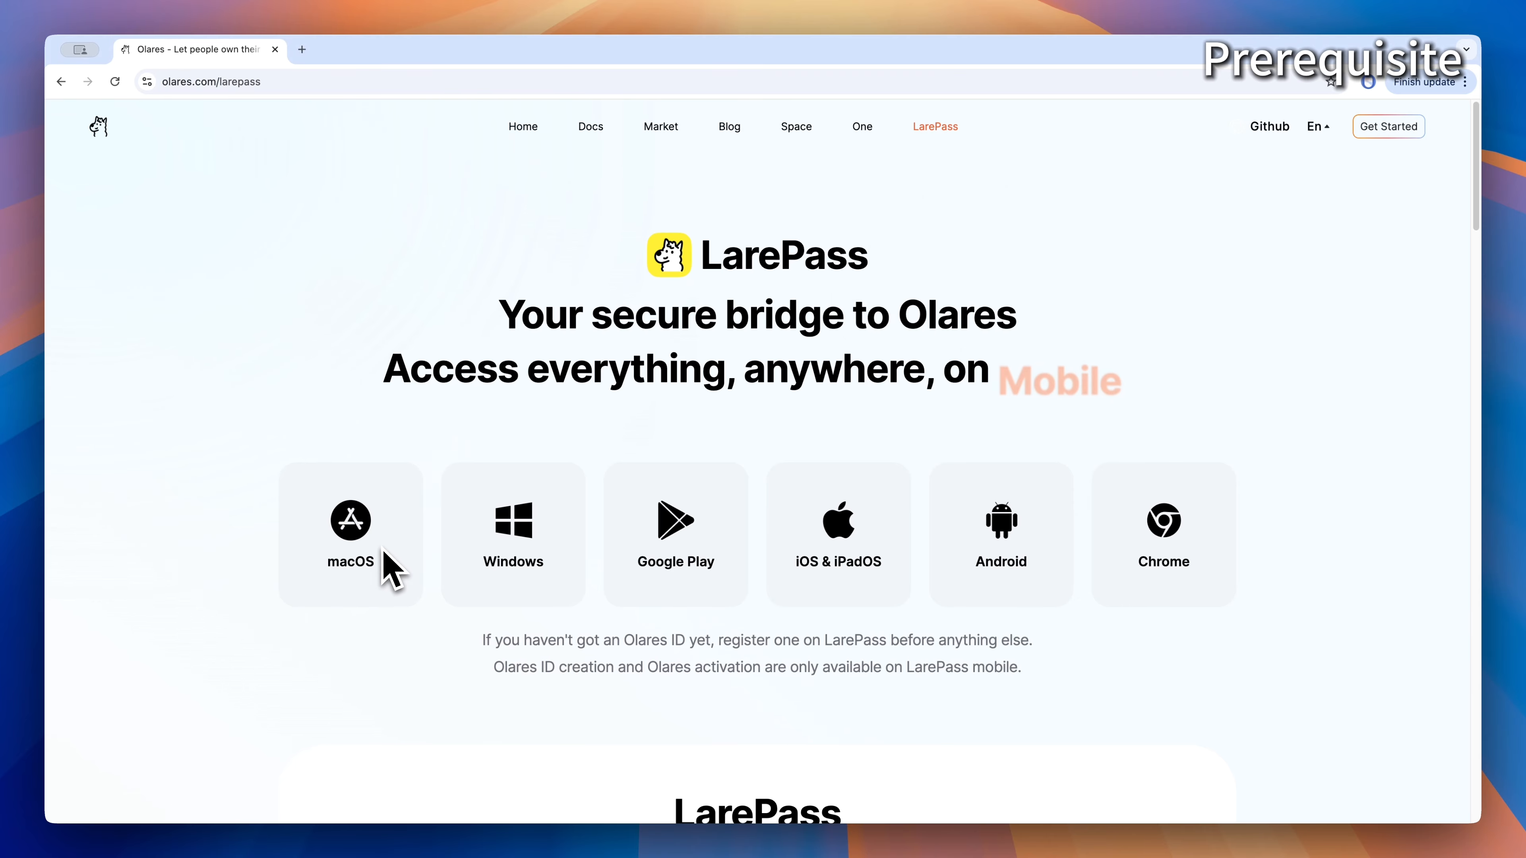
Review the LarePass downloads for macOS, Windows and Google Play on olares.com/larepass.
mouse_move(670, 554)
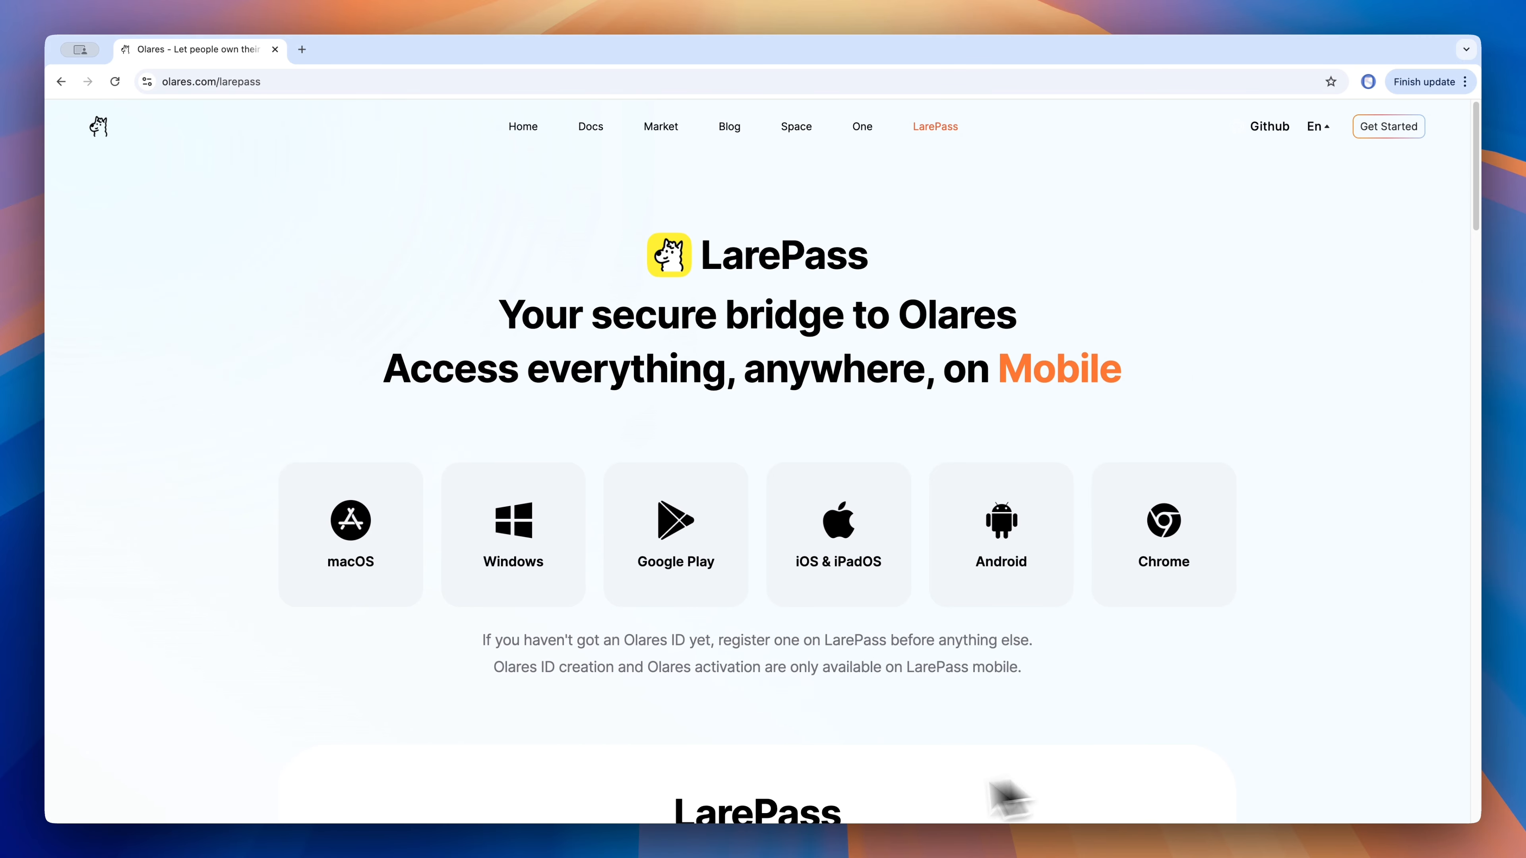
scroll(685, 799, "down", 5)
scroll(687, 799, "down", 2)
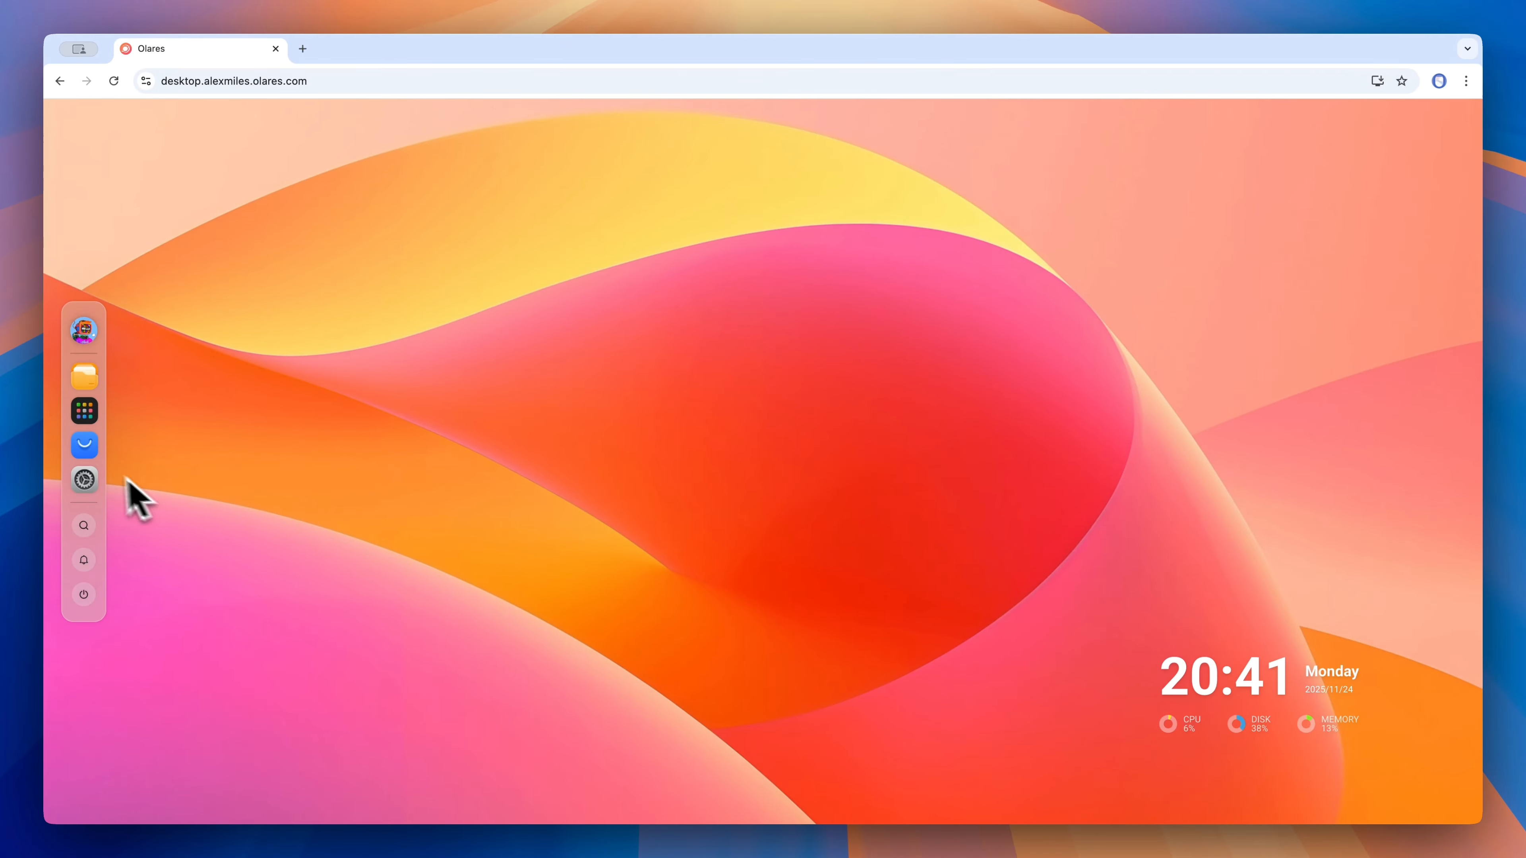
Search the Olares Market for 'windows'.
left_click(85, 446)
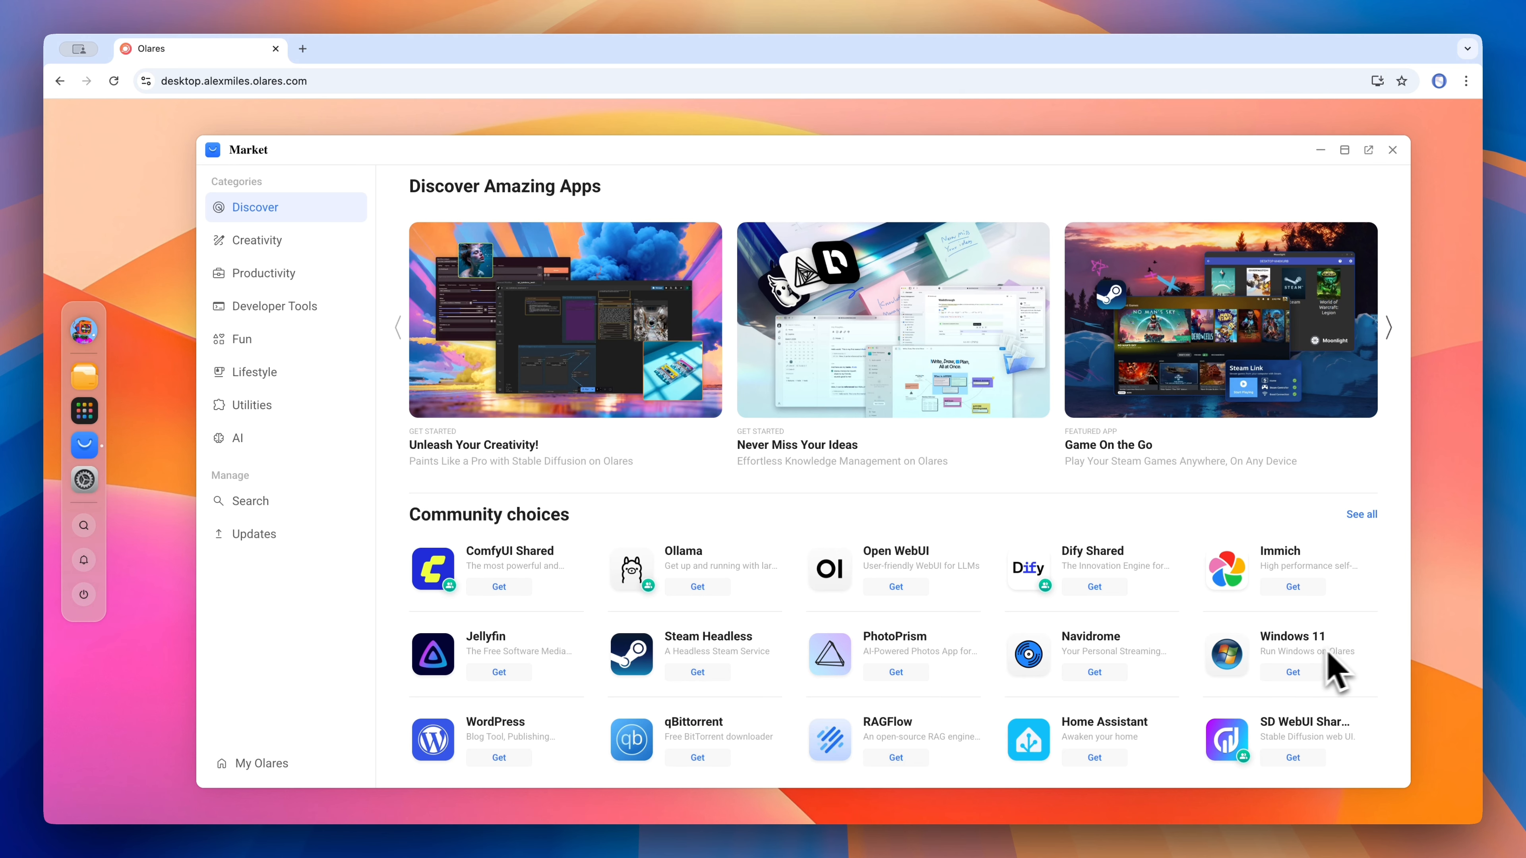
left_click(292, 505)
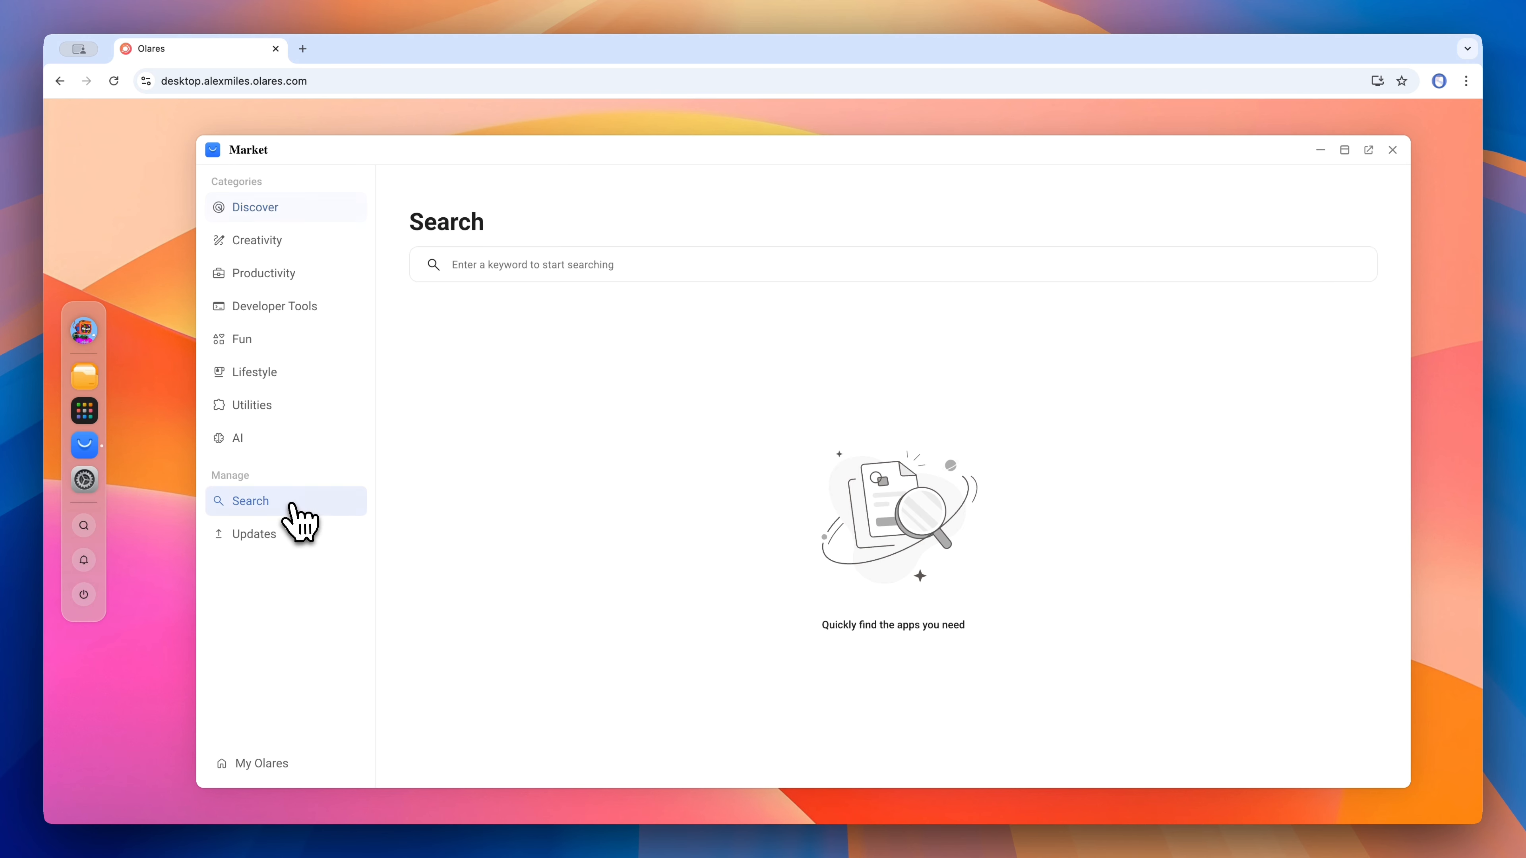
left_click(543, 264)
type("windows")
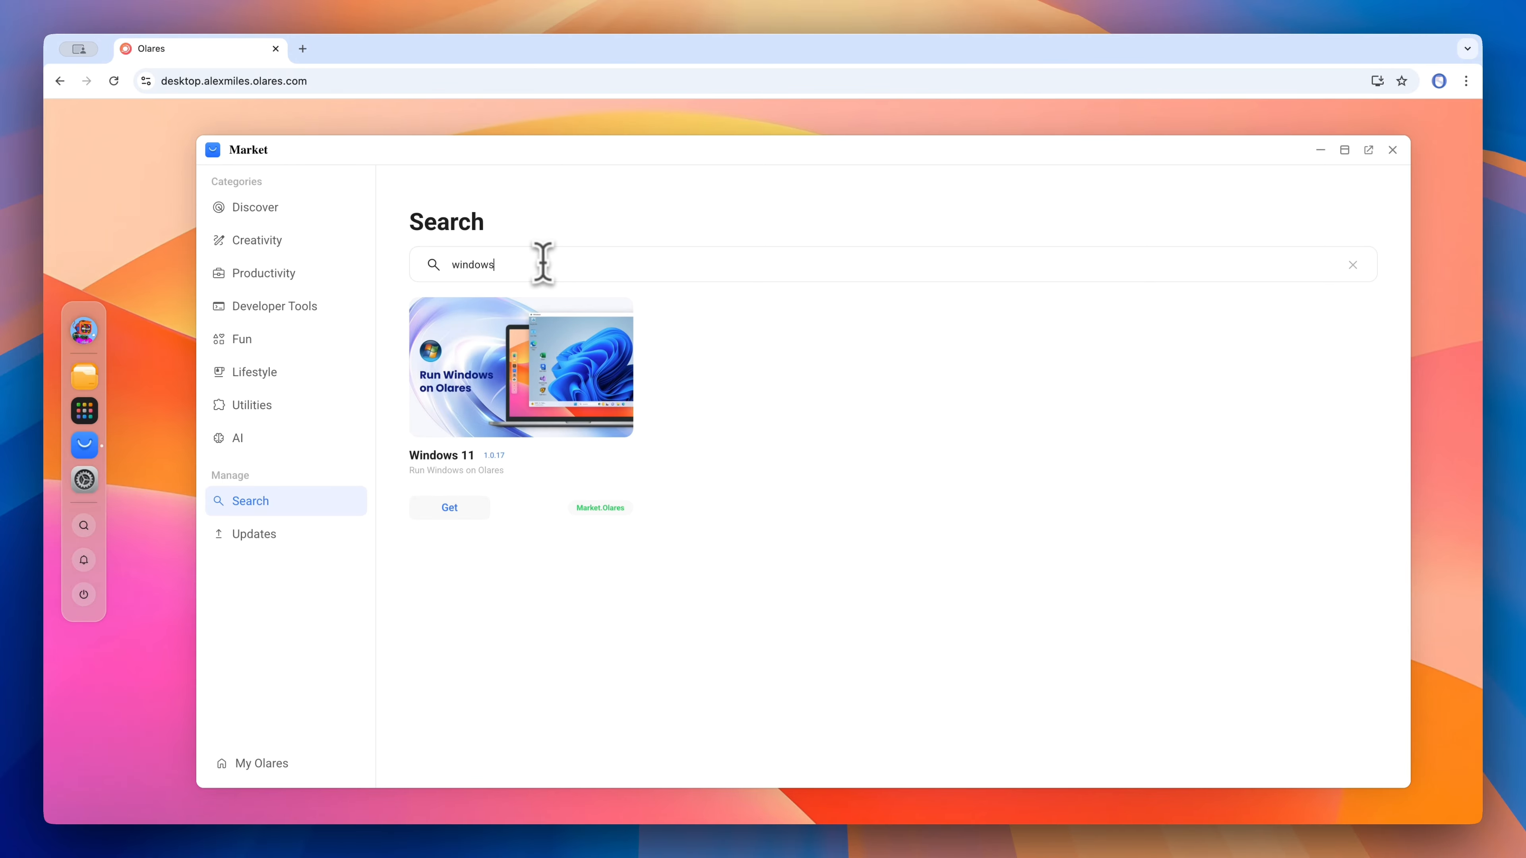
Open the Windows 11 app and start its installation.
left_click(554, 369)
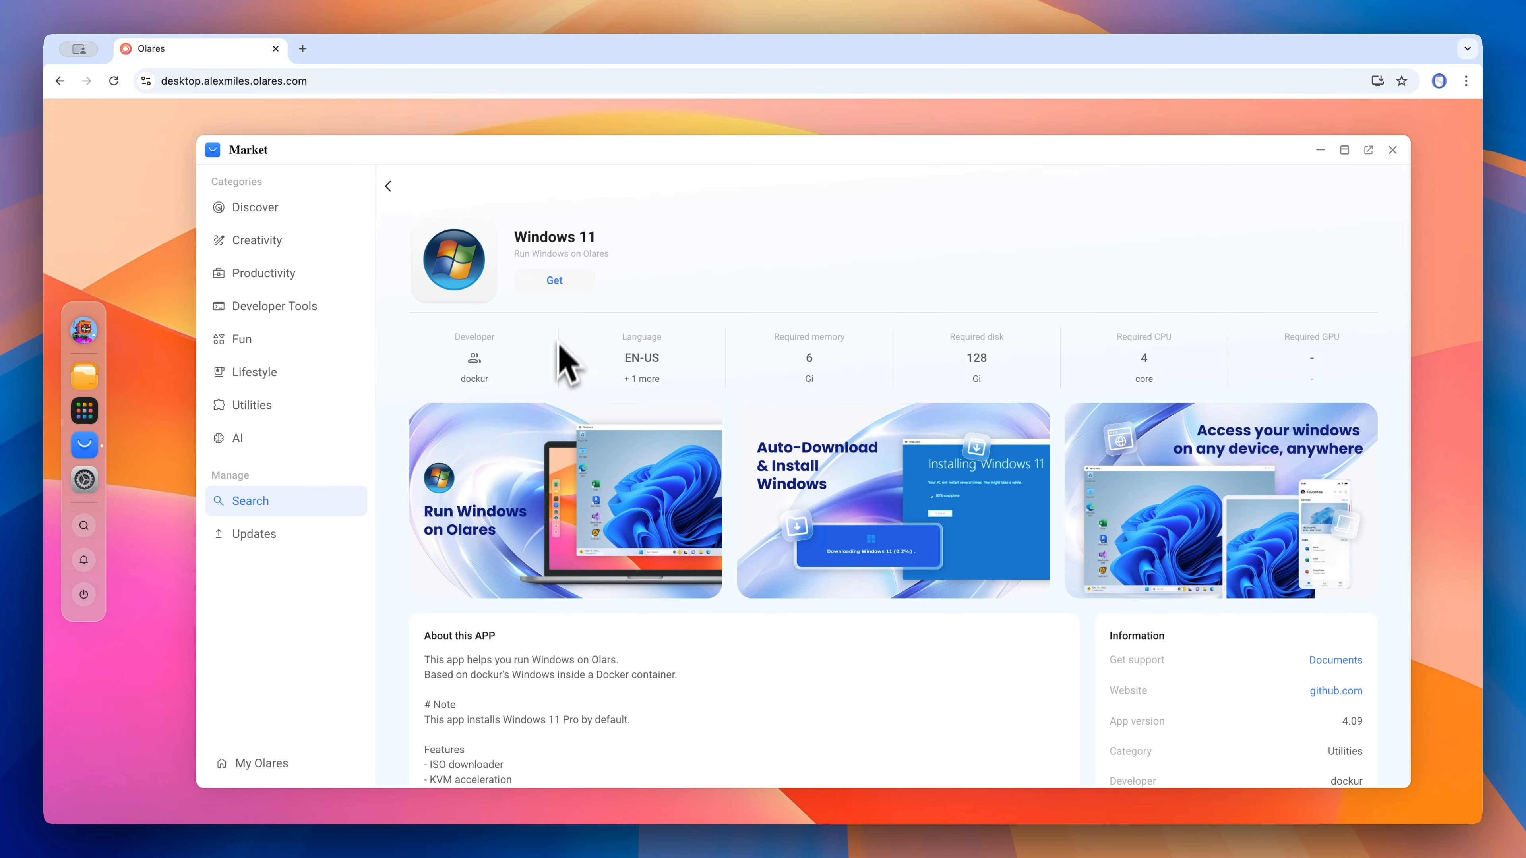
left_click(567, 289)
left_click(553, 281)
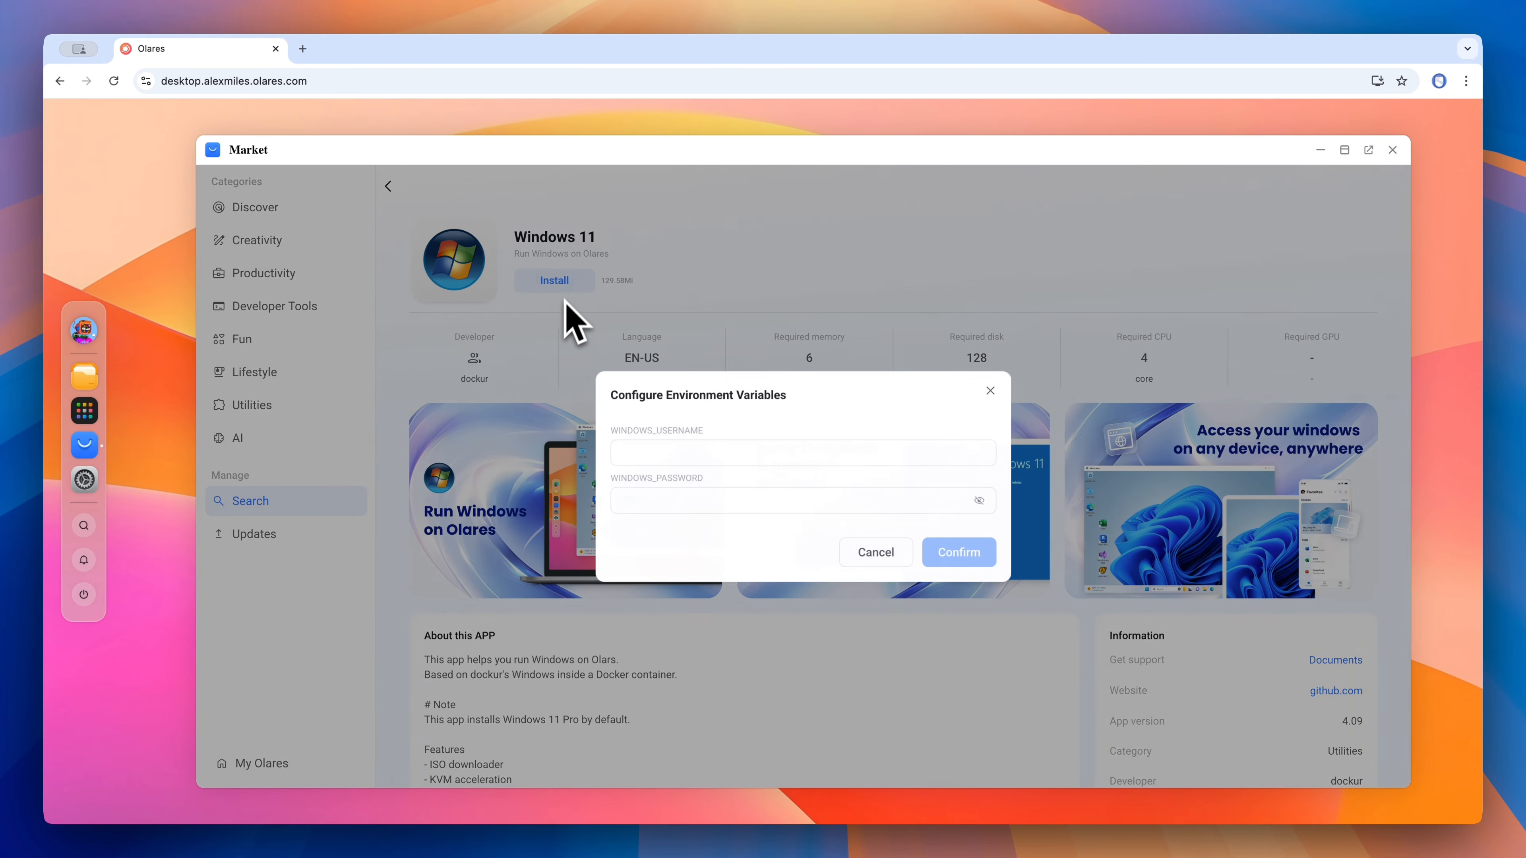
Enter the Windows username and password for Windows 11 and confirm the install.
left_click(672, 454)
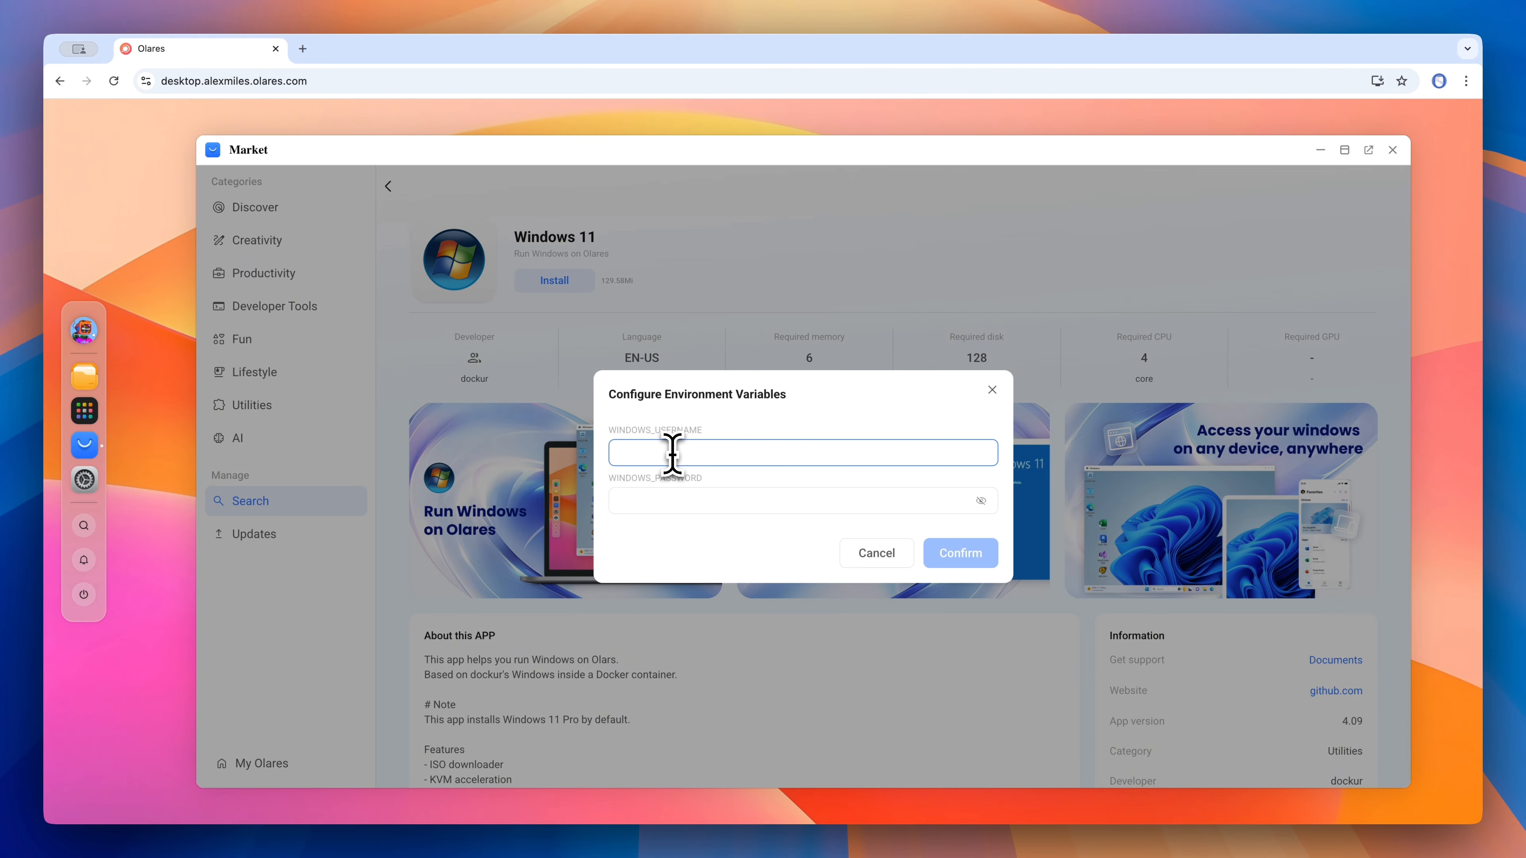
key("Tab")
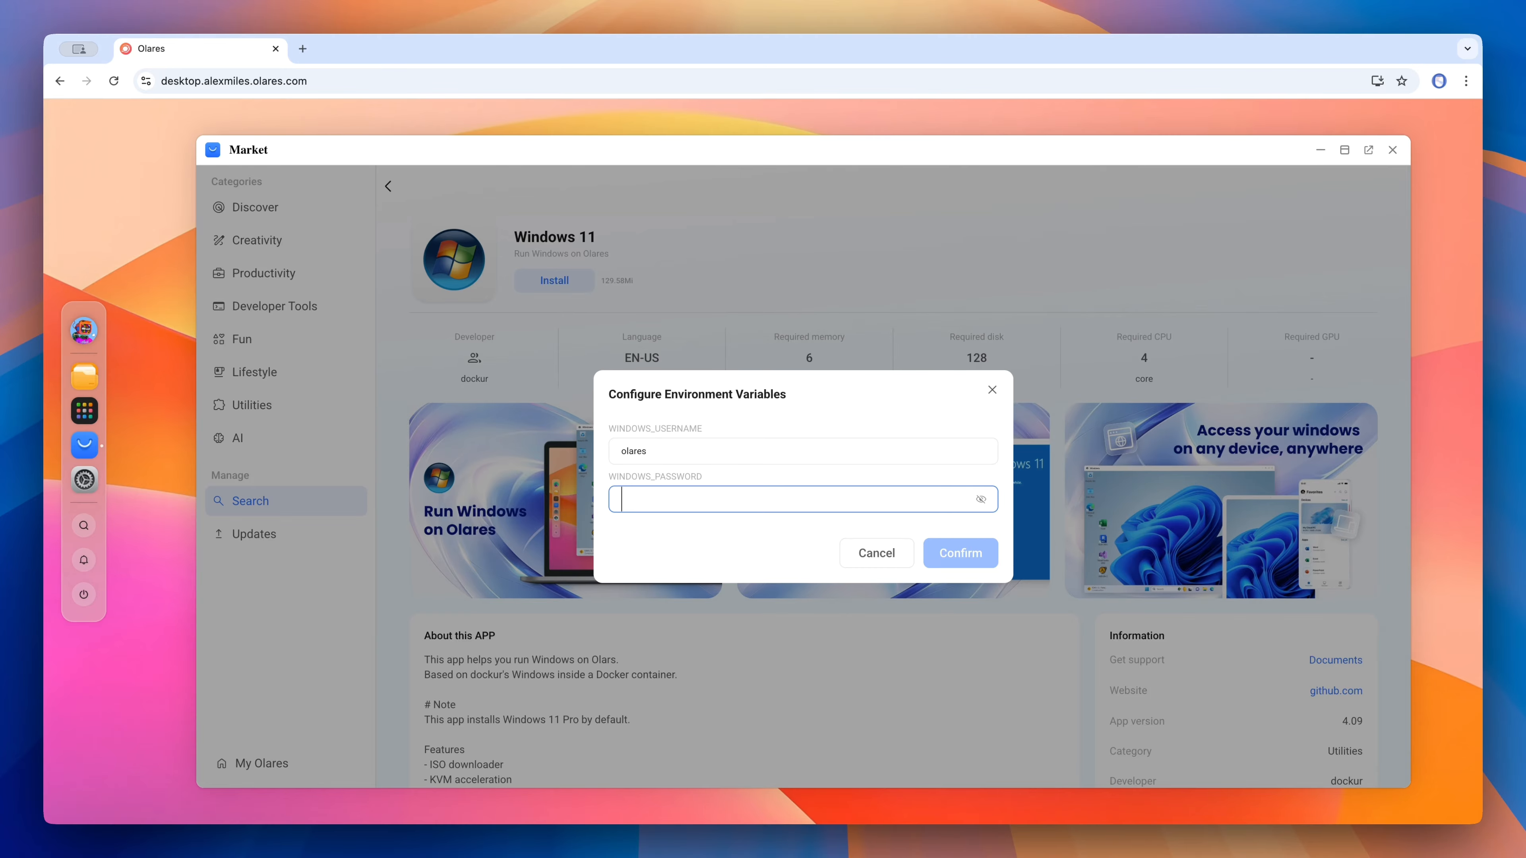
type("••")
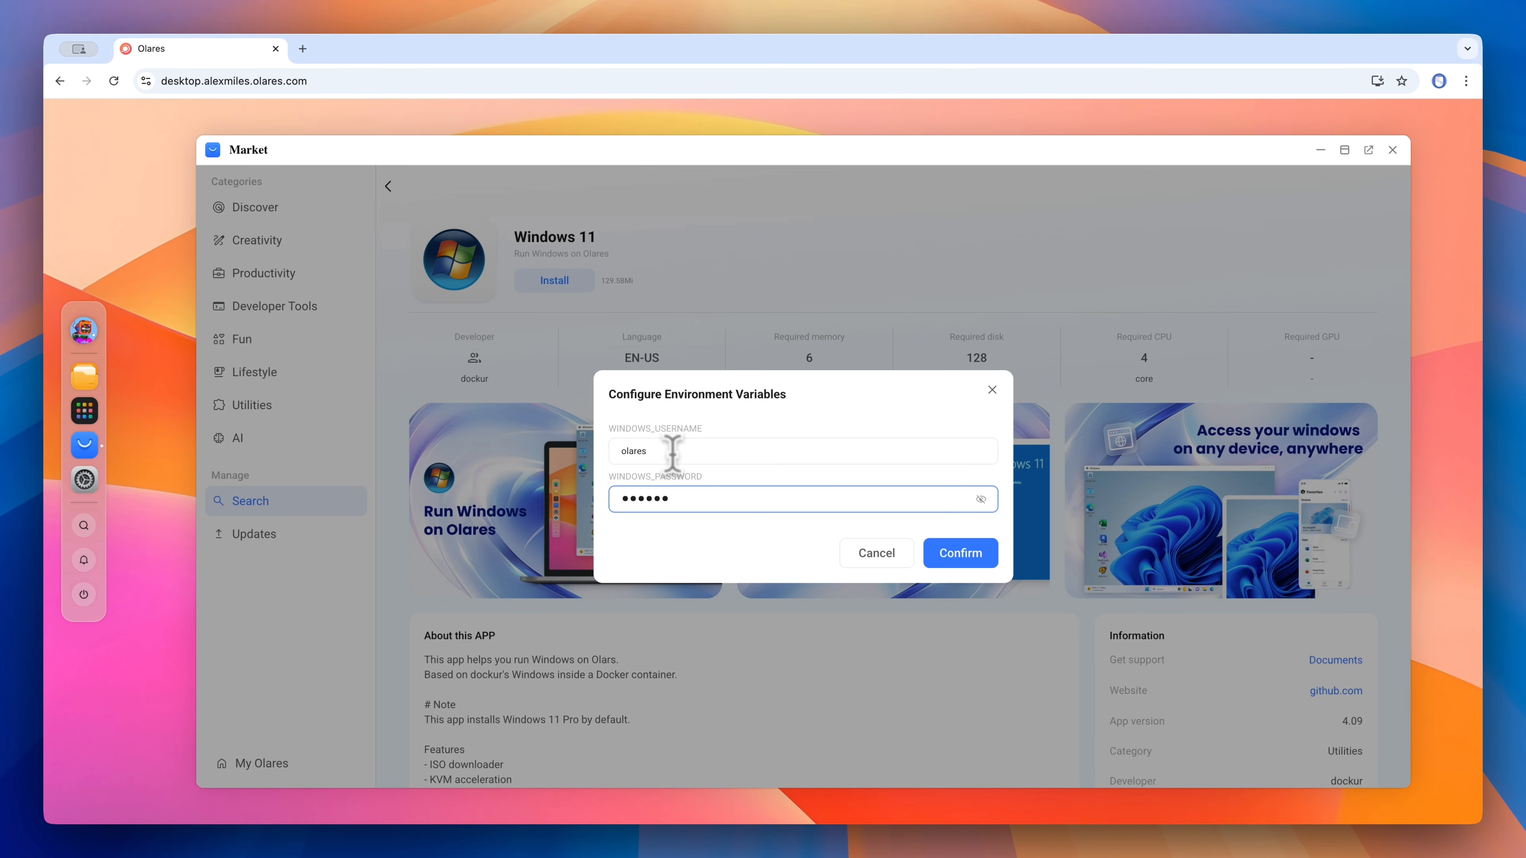
left_click(968, 559)
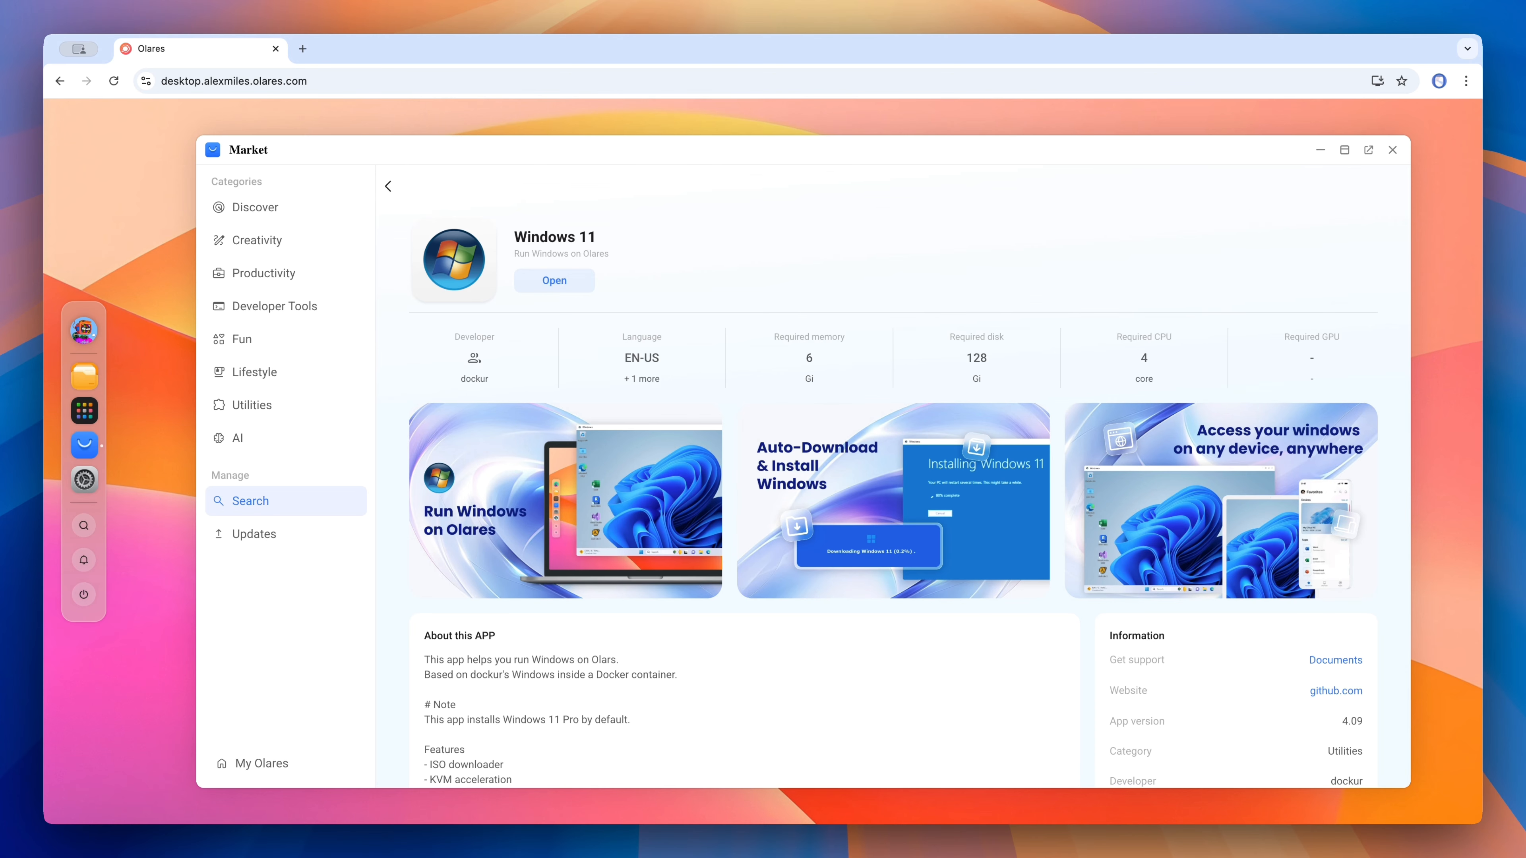
Launch Windows 11 and pop it out into its own browser tab.
left_click(551, 288)
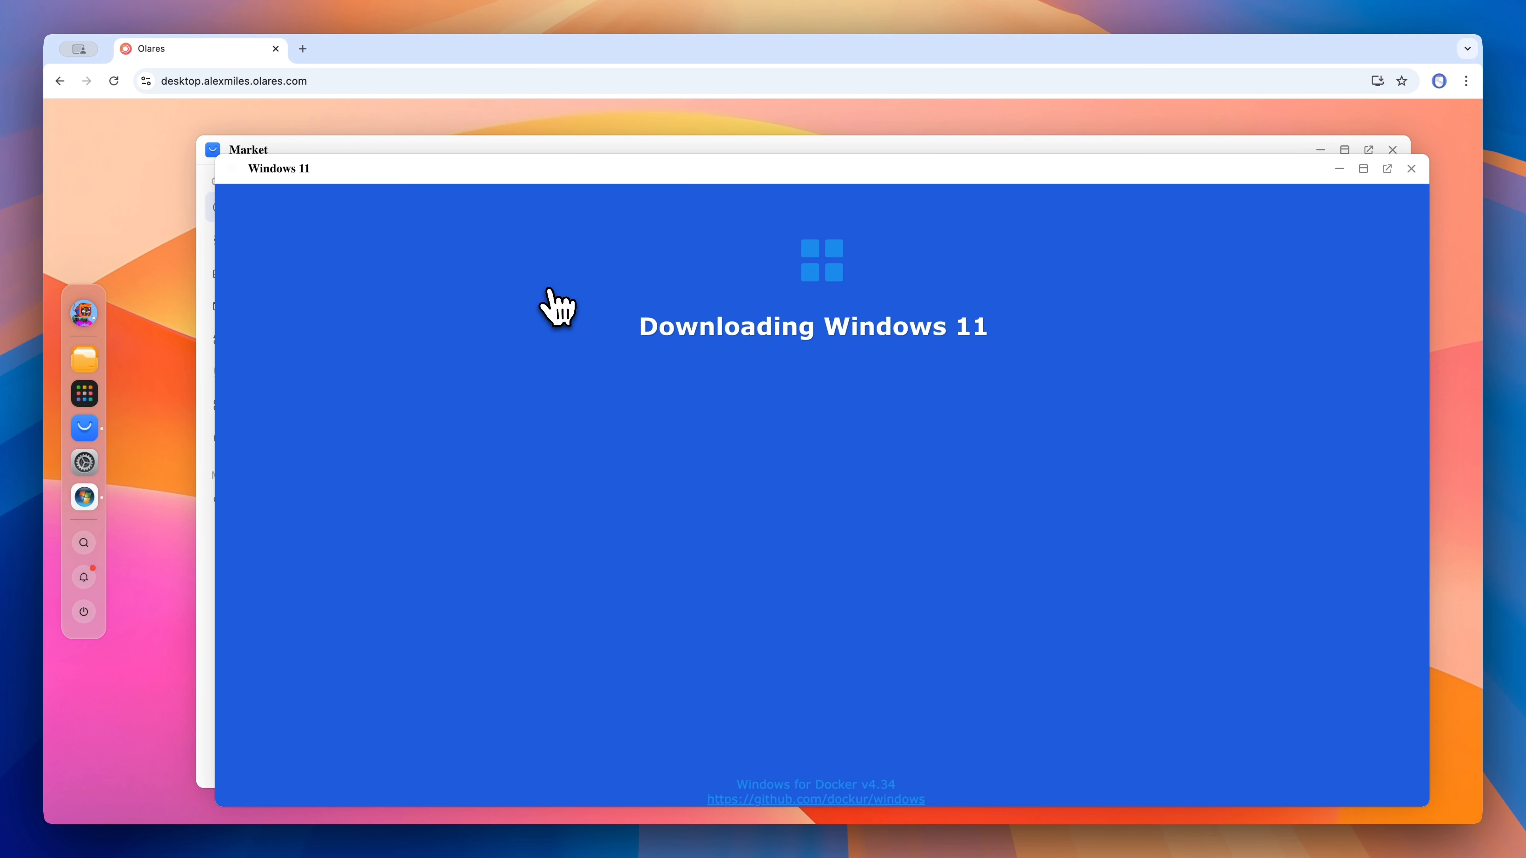
left_click(1387, 169)
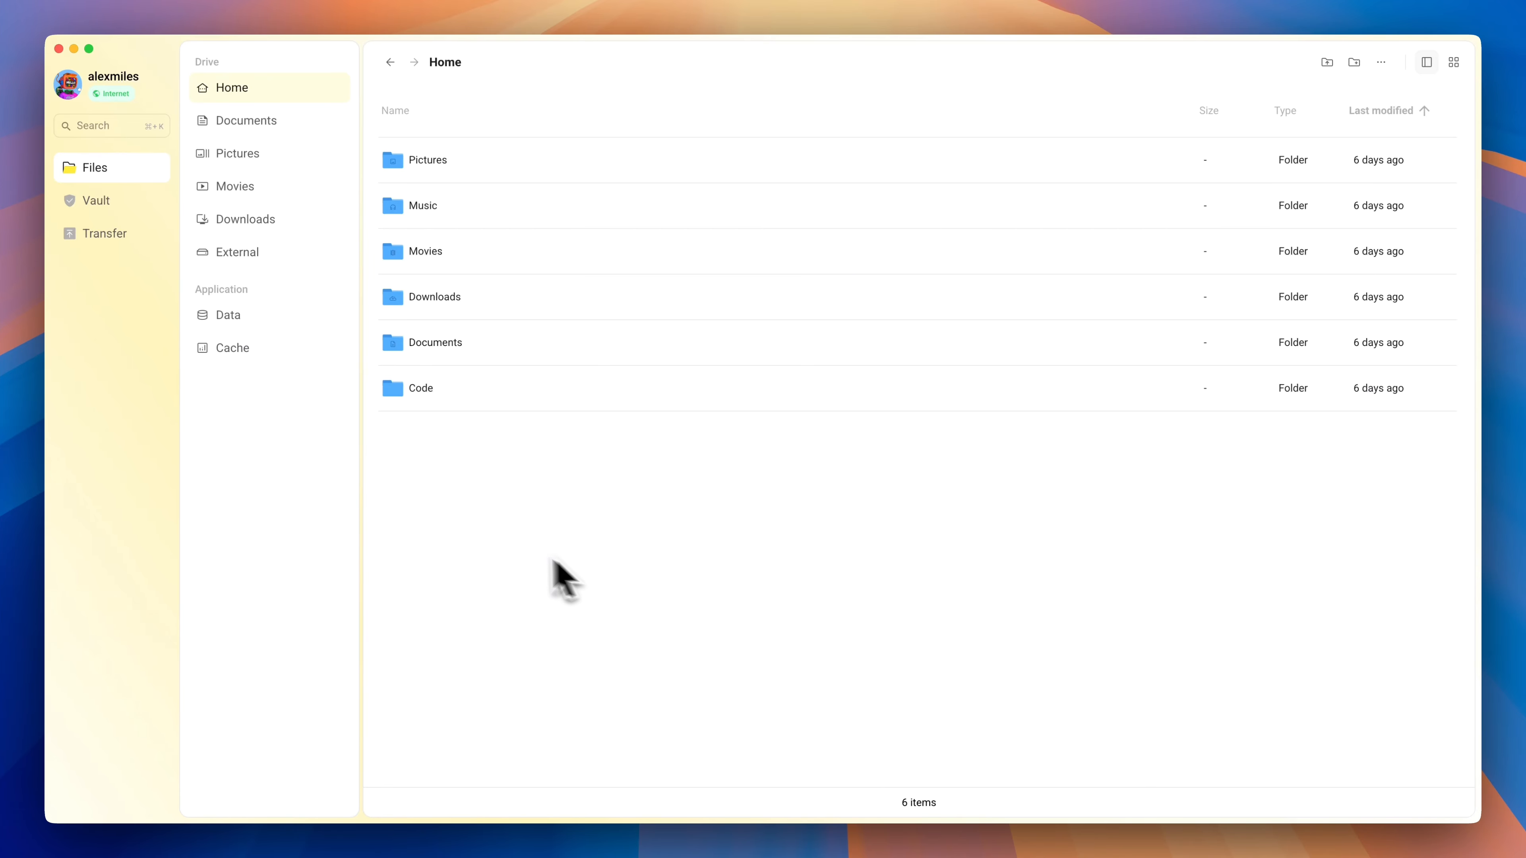
Switch on LarePass's VPN connection from the account popover.
left_click(77, 89)
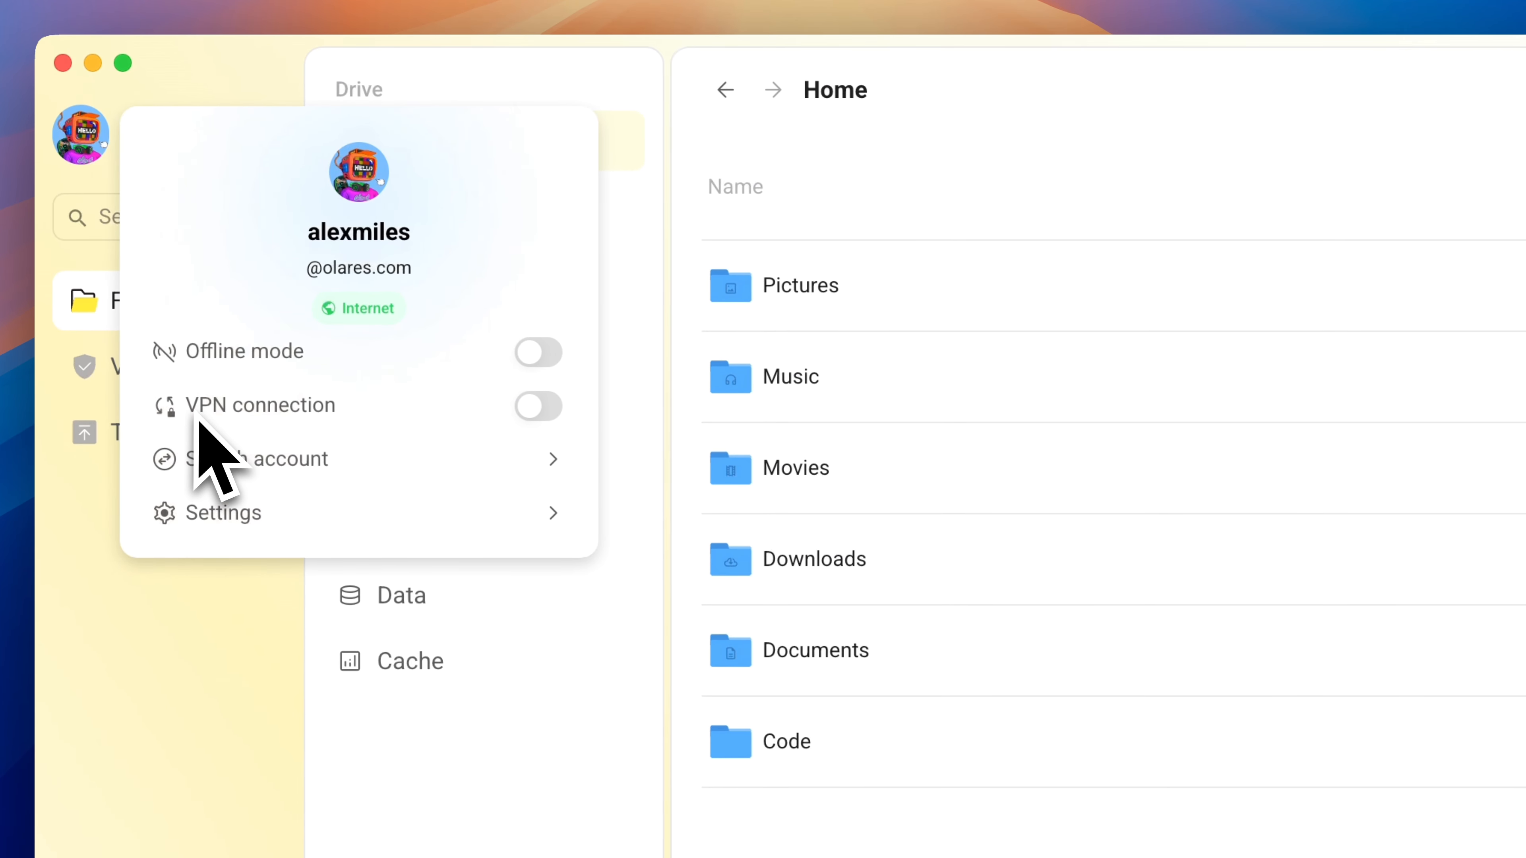
left_click(535, 408)
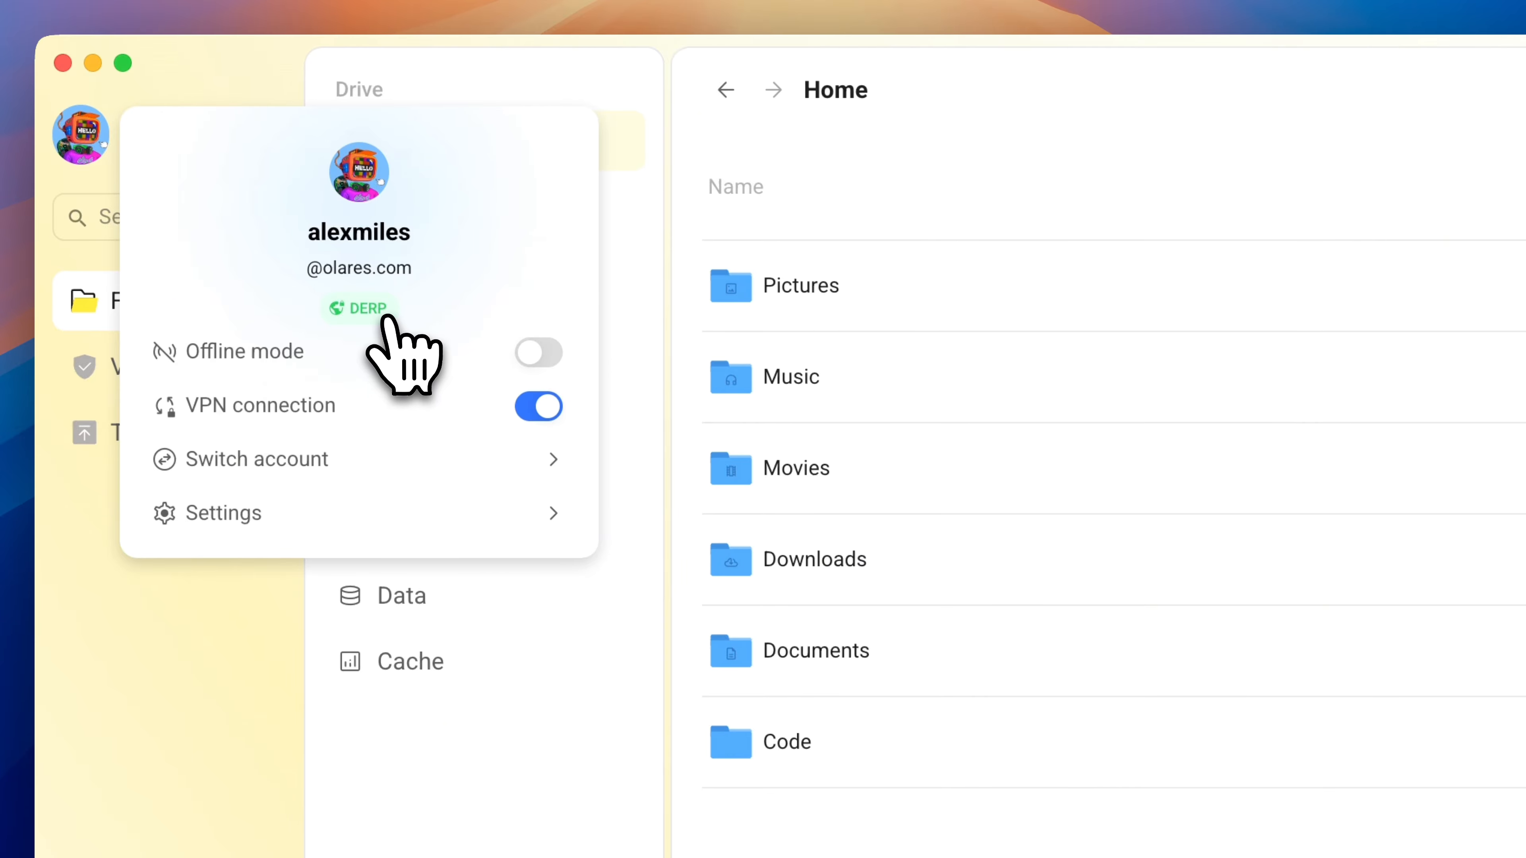
left_click(273, 641)
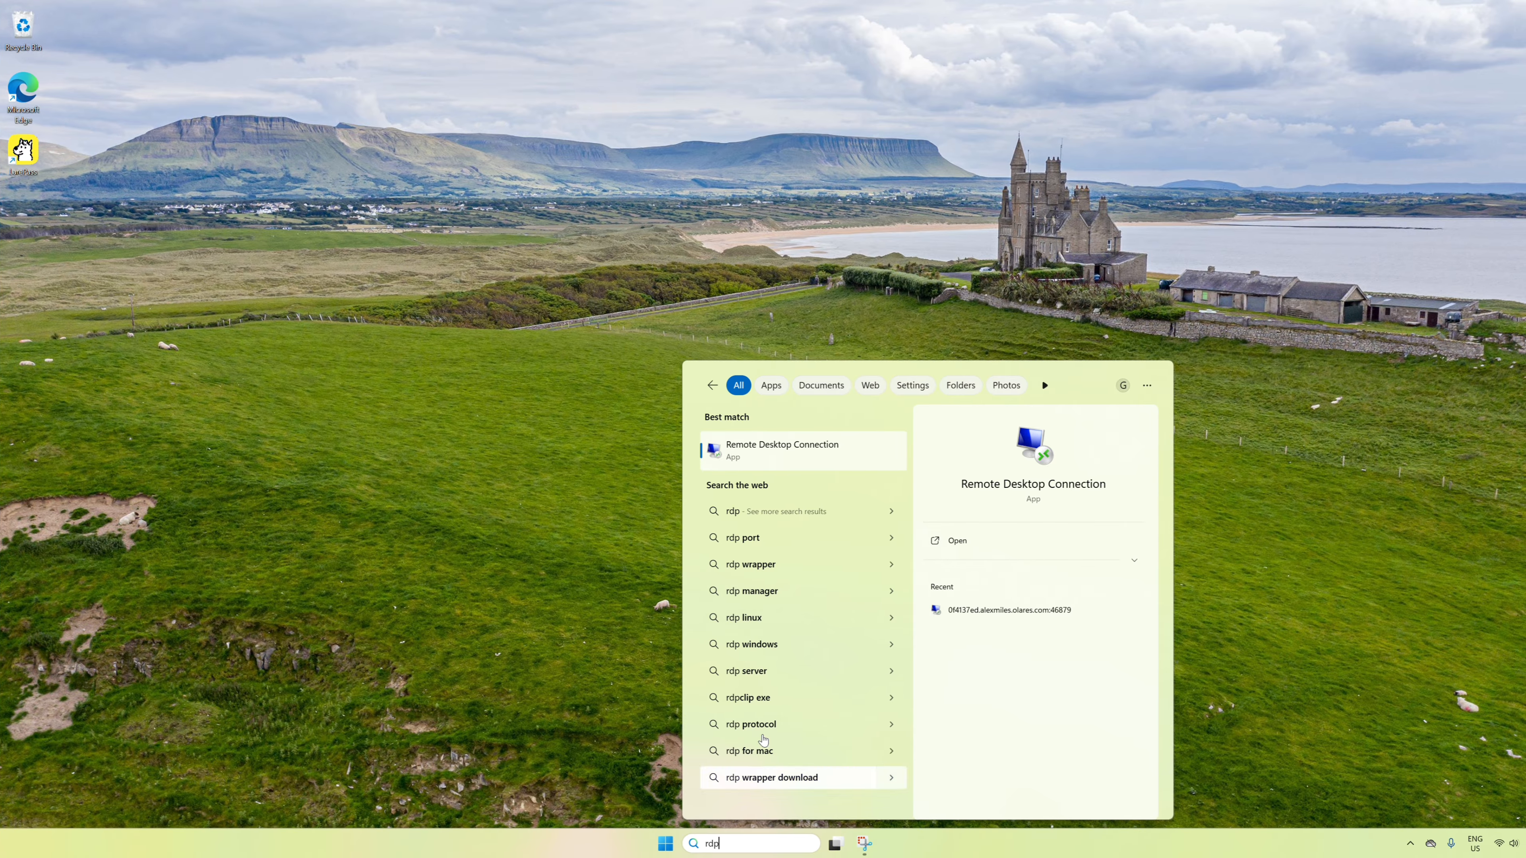
Launch Remote Desktop Connection from the 'rdp' Start search results.
left_click(794, 461)
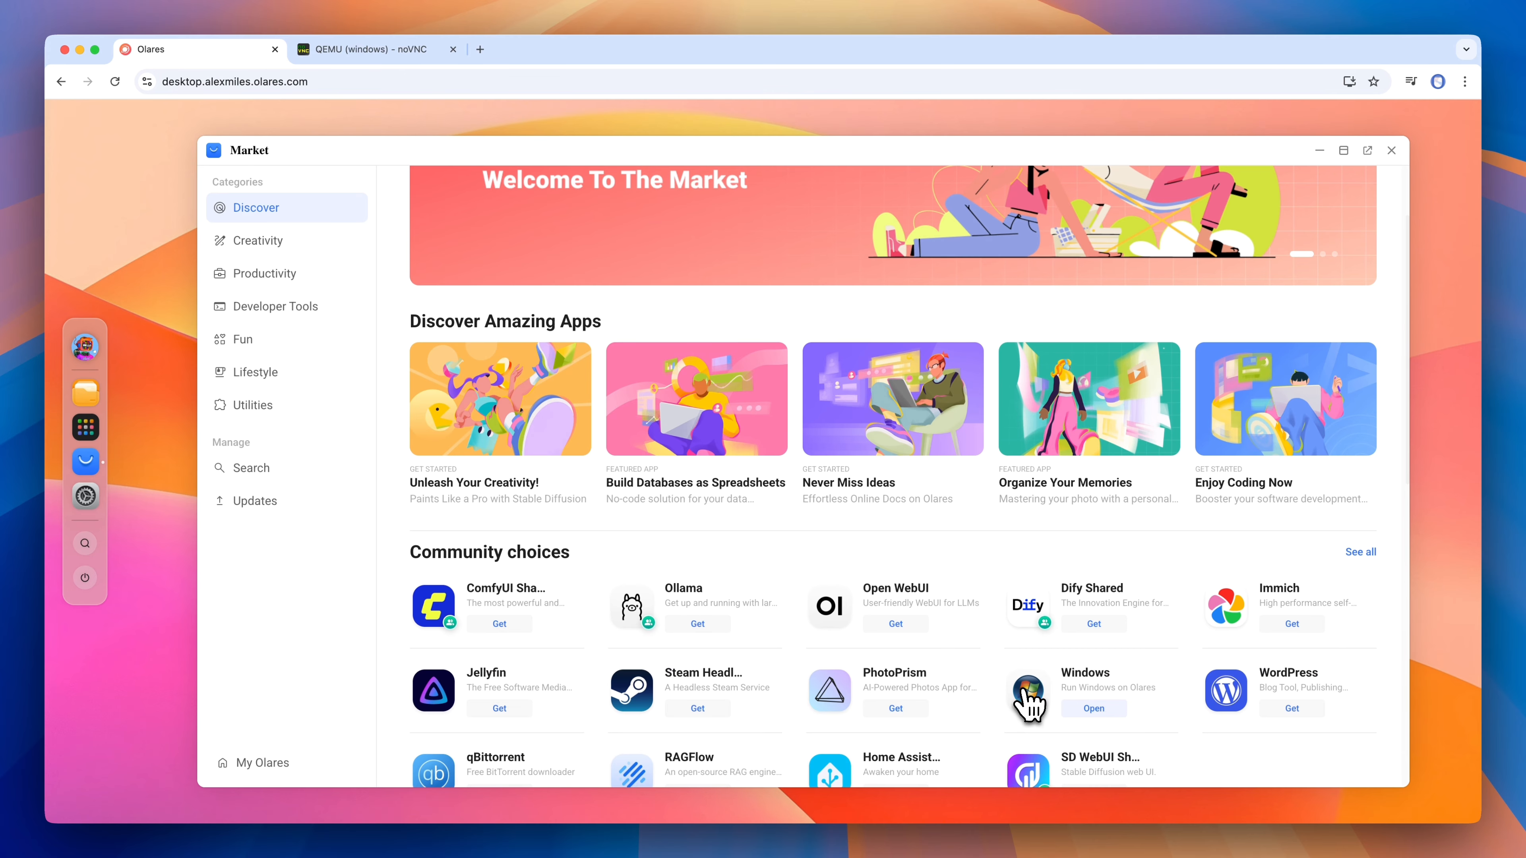
Follow the Windows app's Mac App Store client link and hand it to App Store.
left_click(1028, 697)
scroll(1111, 712, "down", 10)
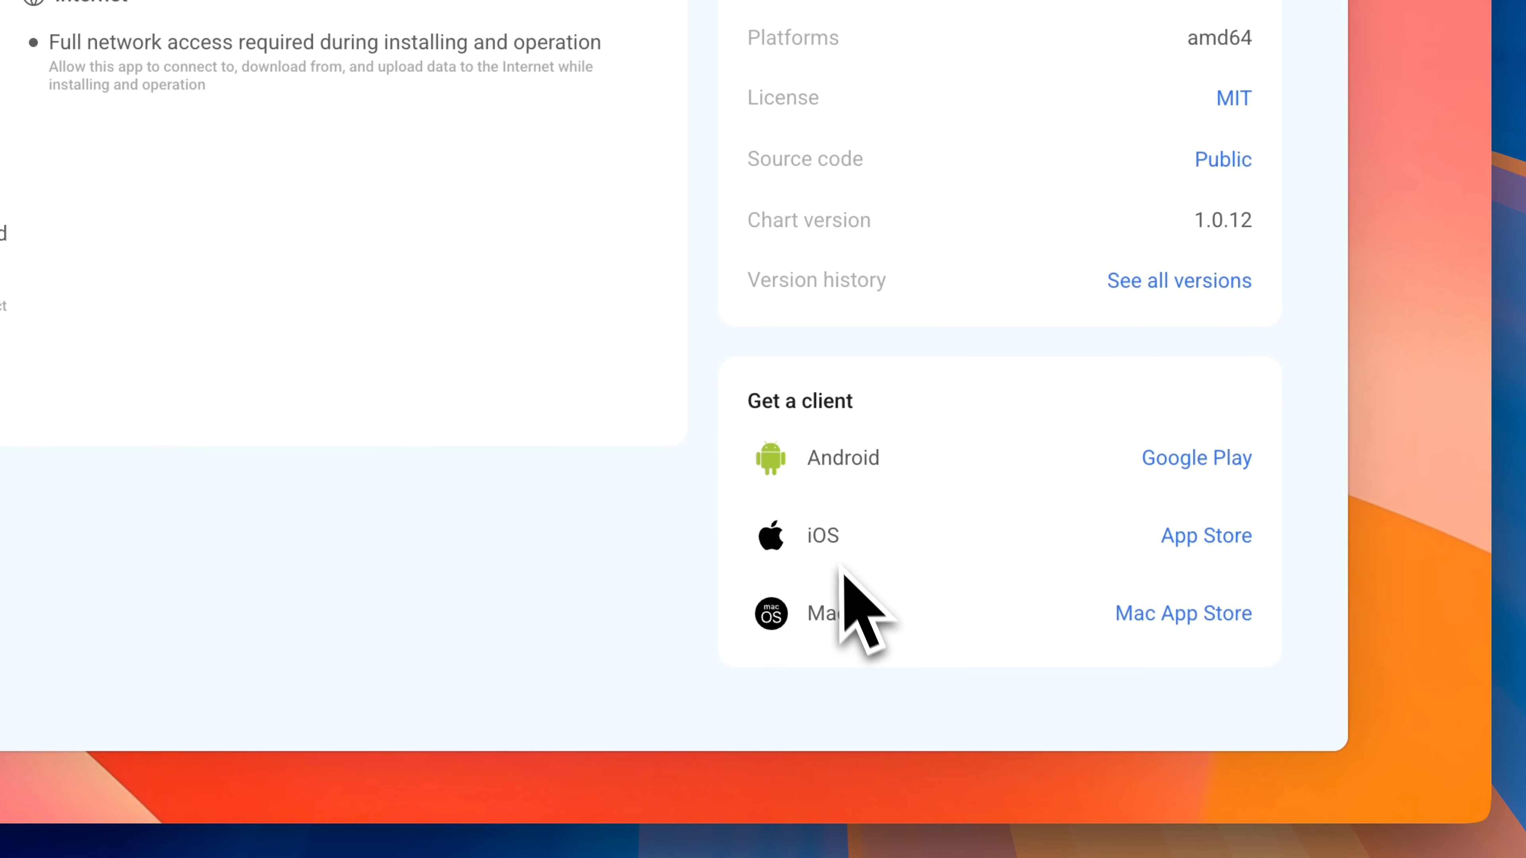
left_click(1175, 619)
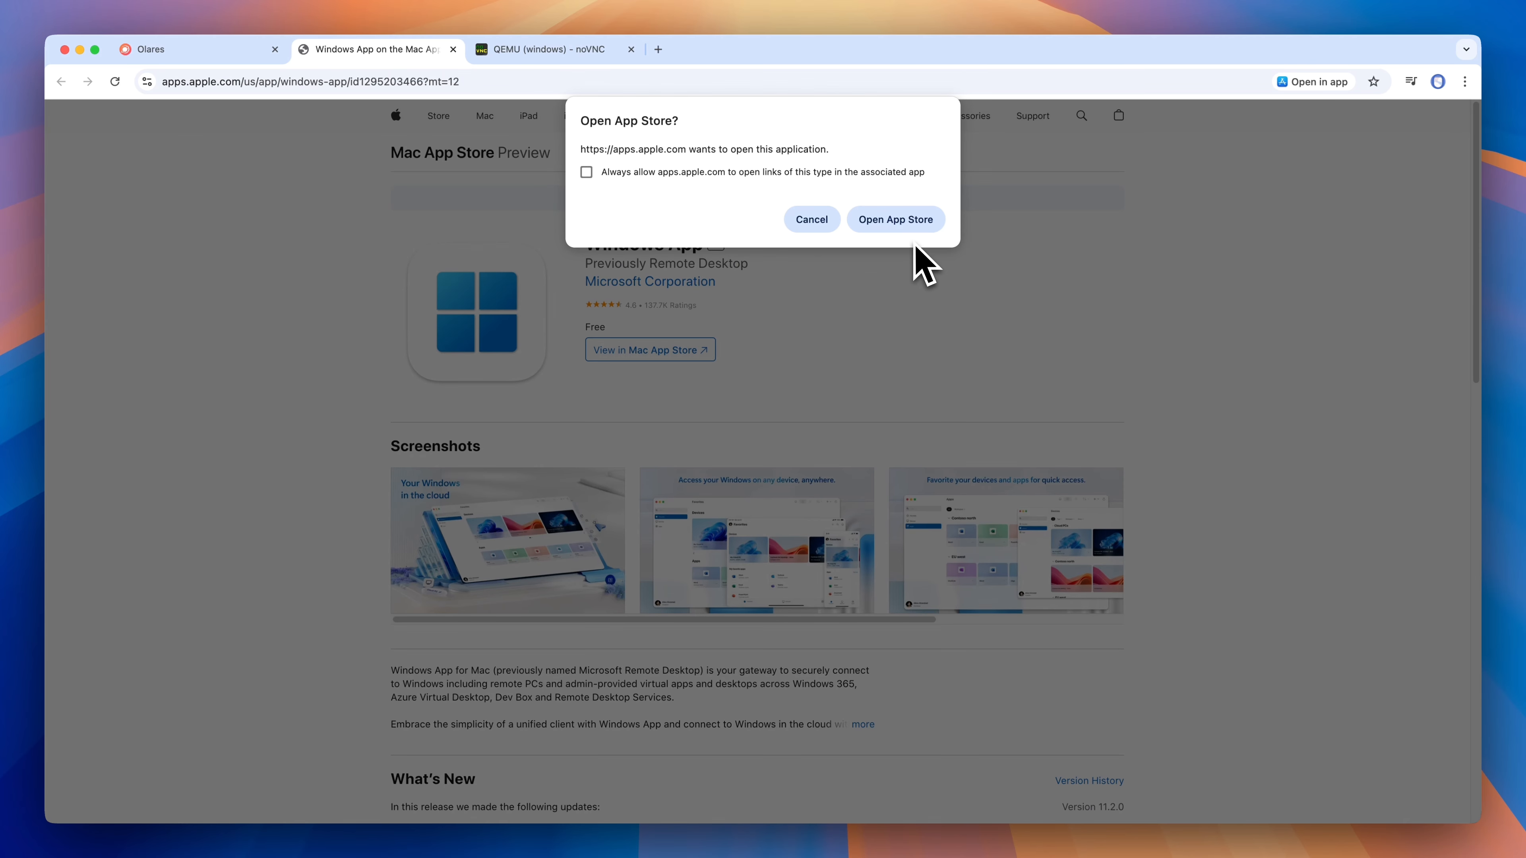
left_click(910, 229)
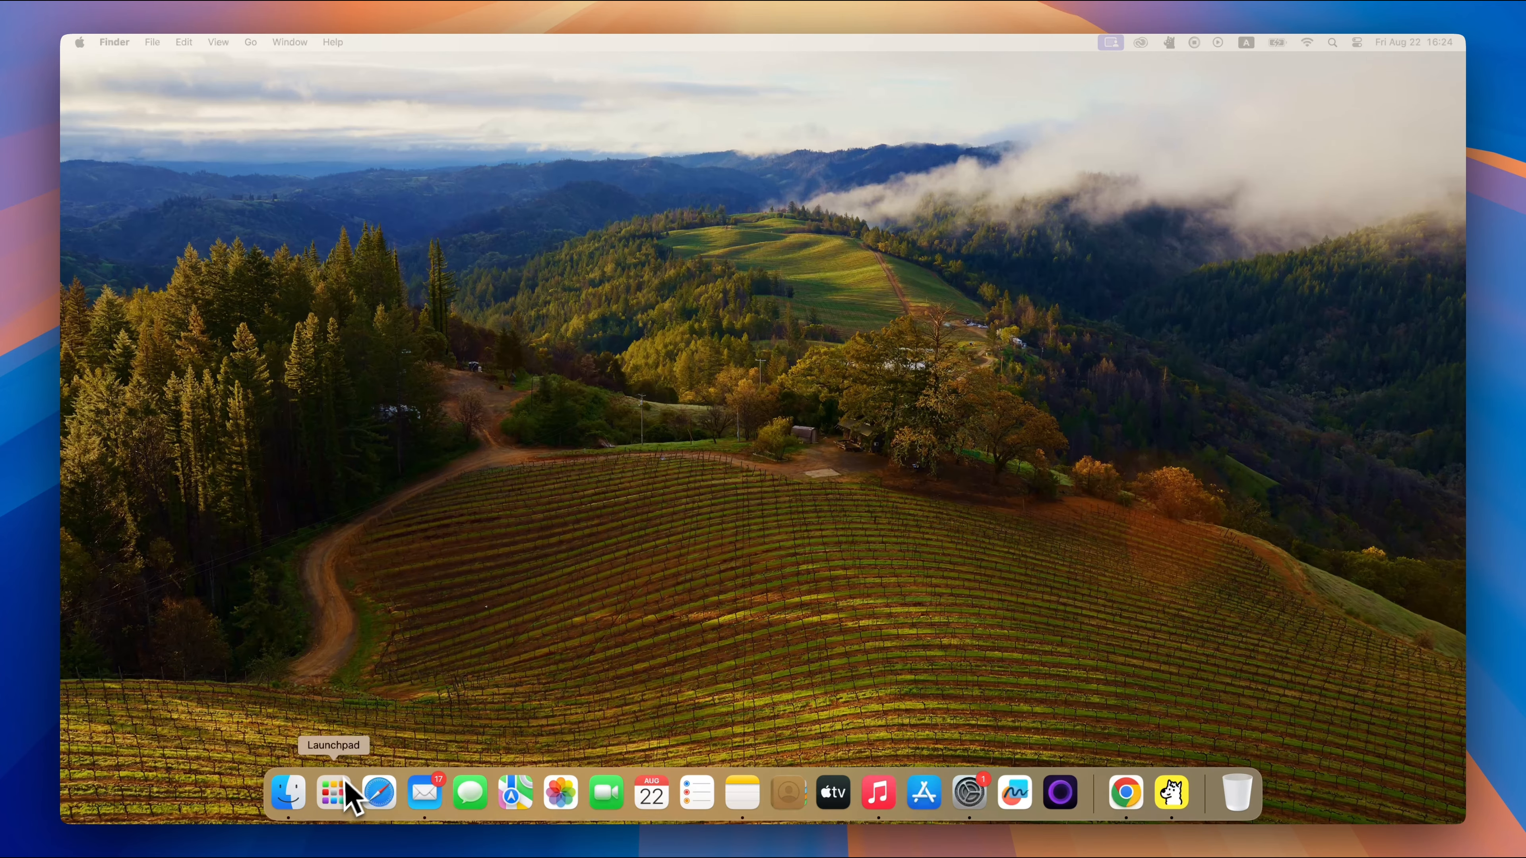
Launch Windows App and add a PC at the Windows 11 Olares address, port 46879.
left_click(346, 783)
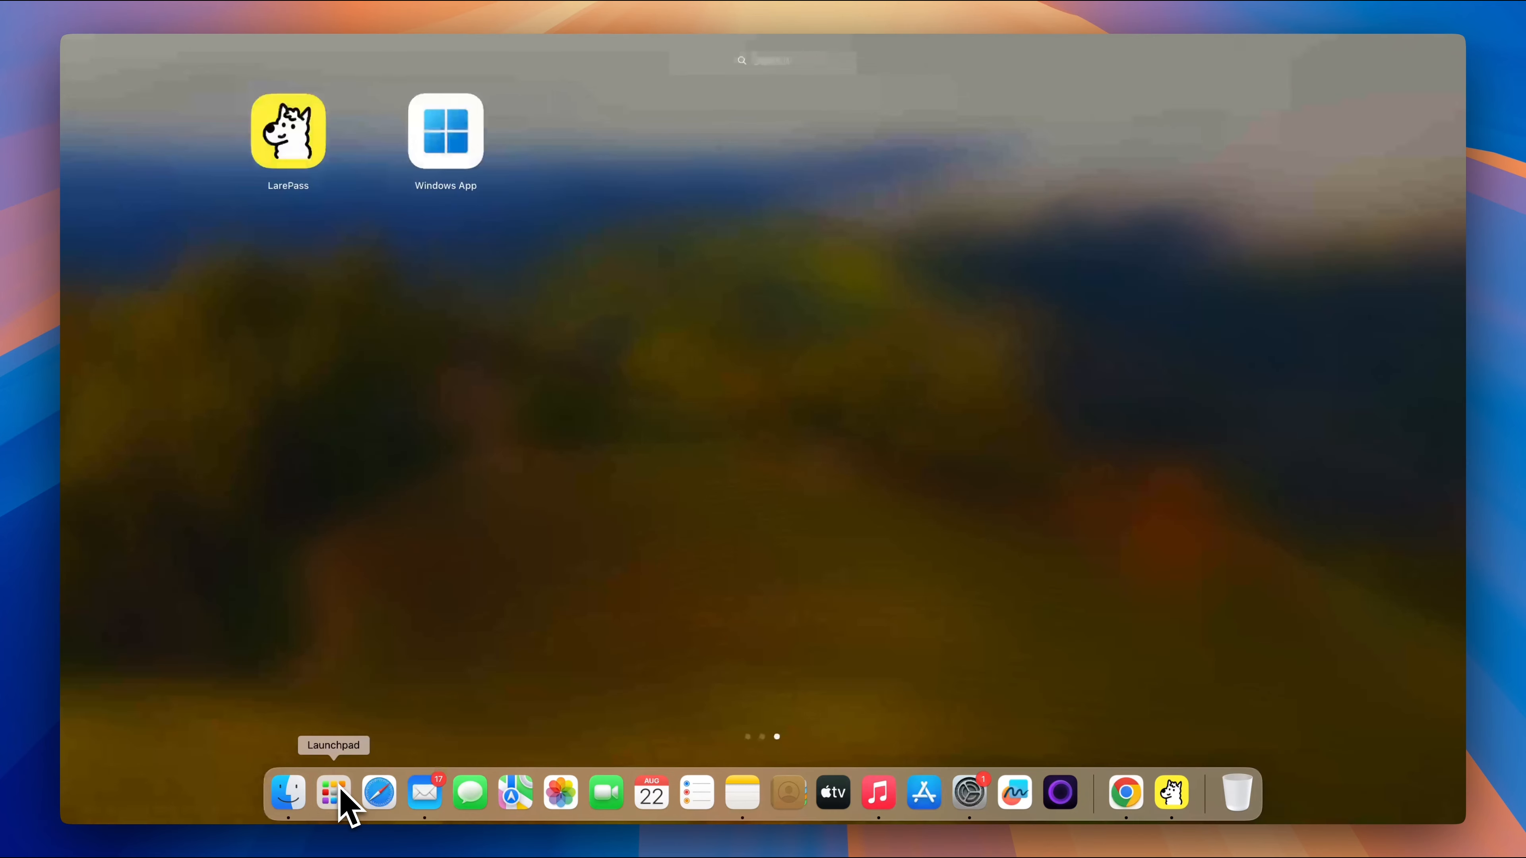
left_click(443, 154)
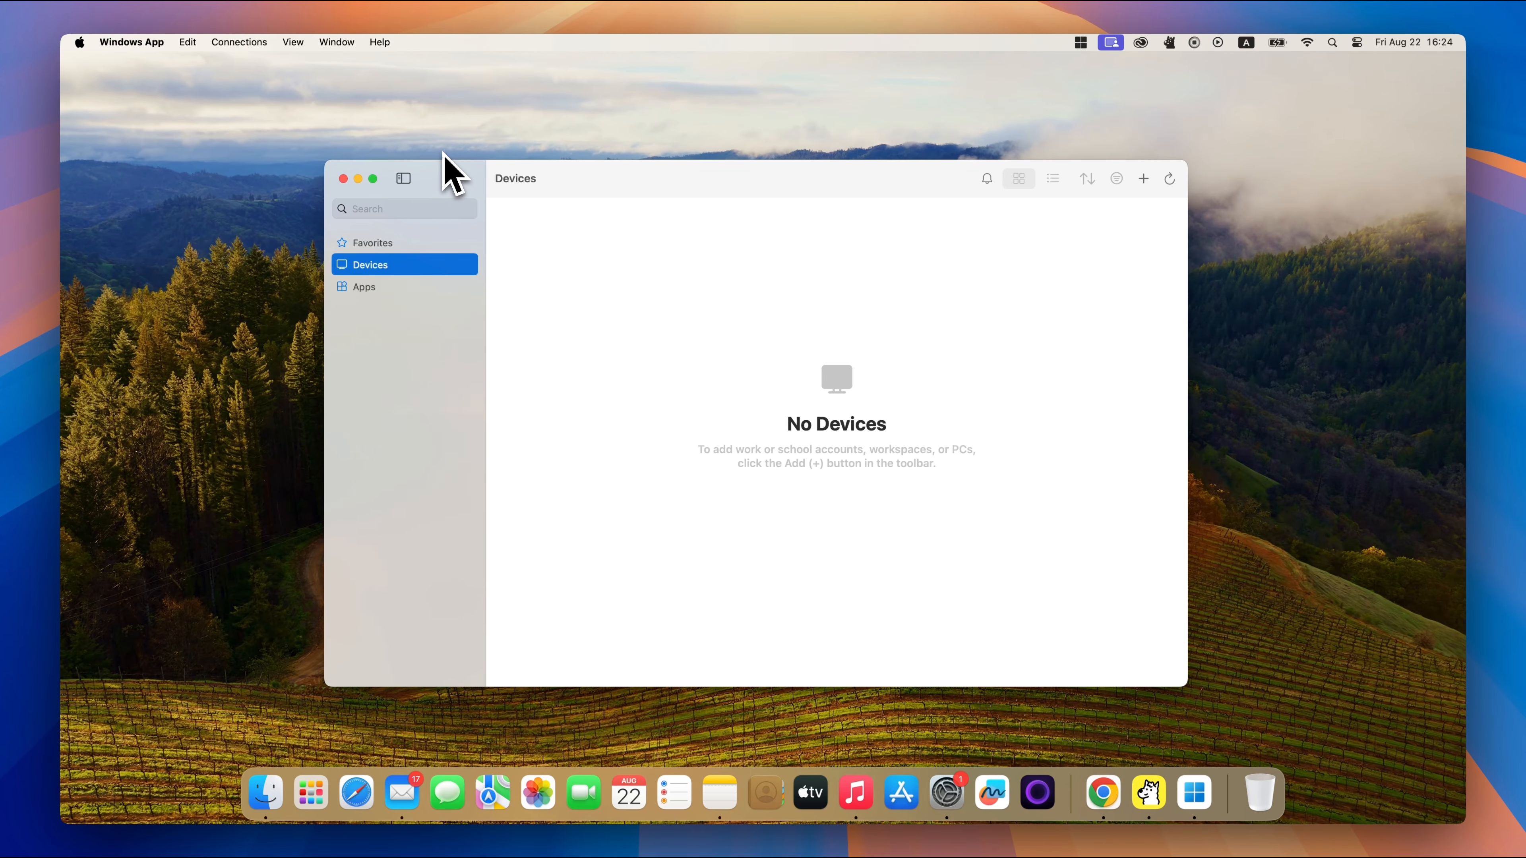
left_click(1146, 182)
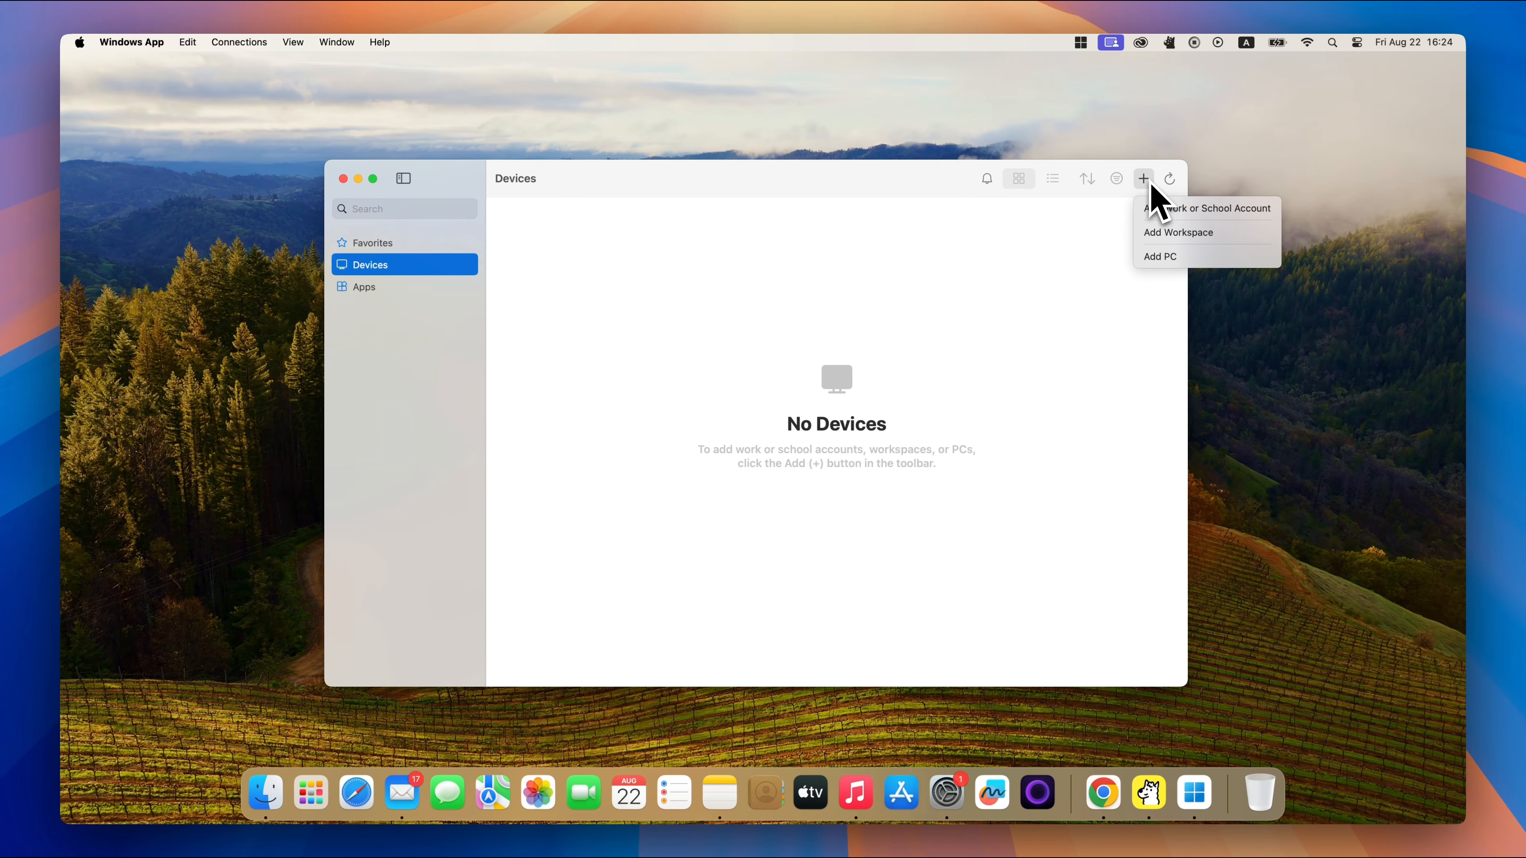
left_click(1170, 264)
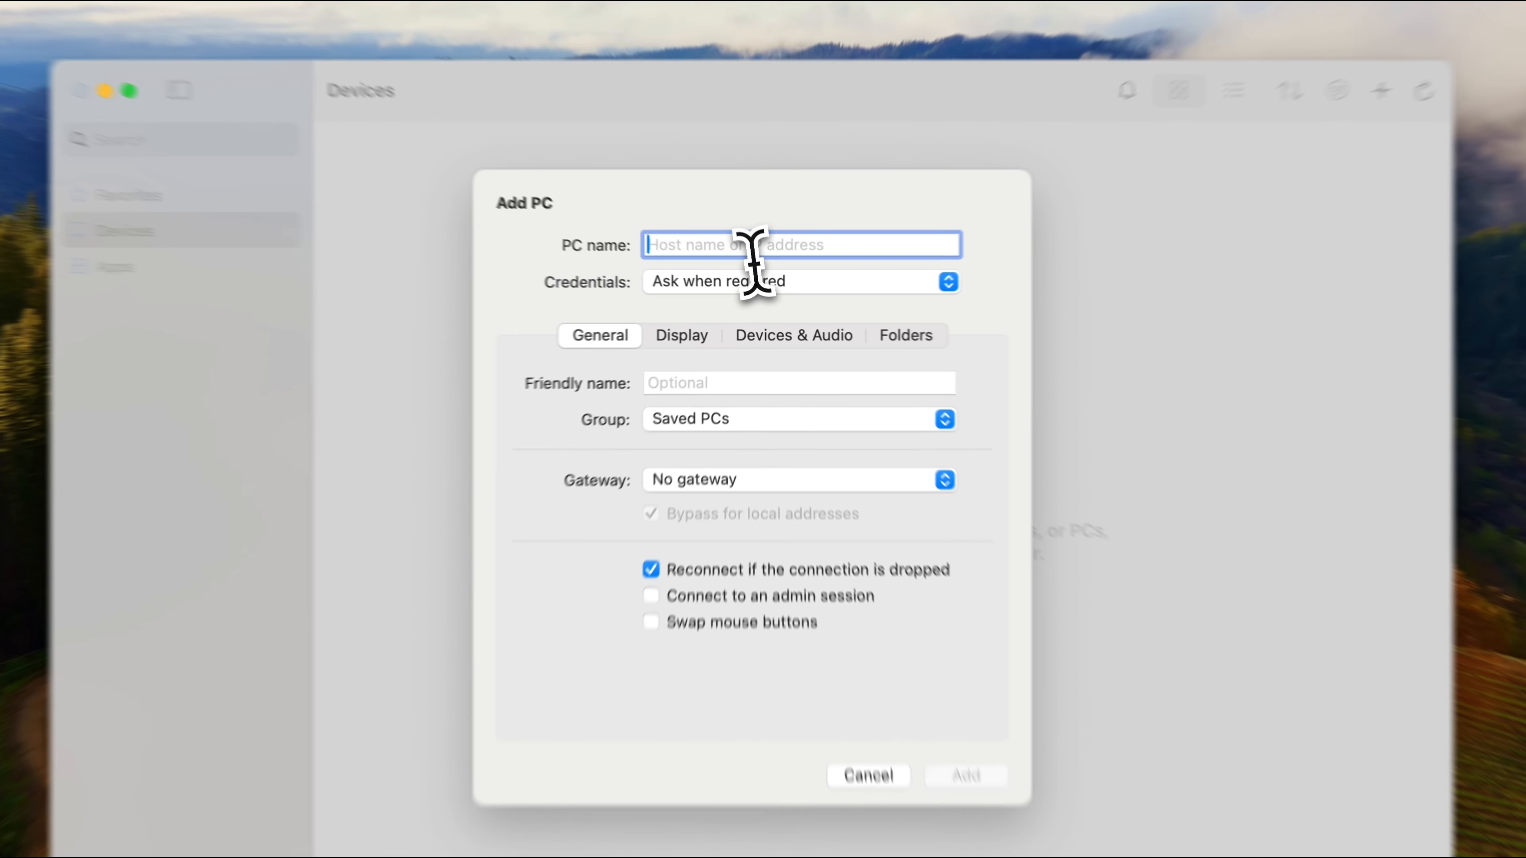
type("0f4")
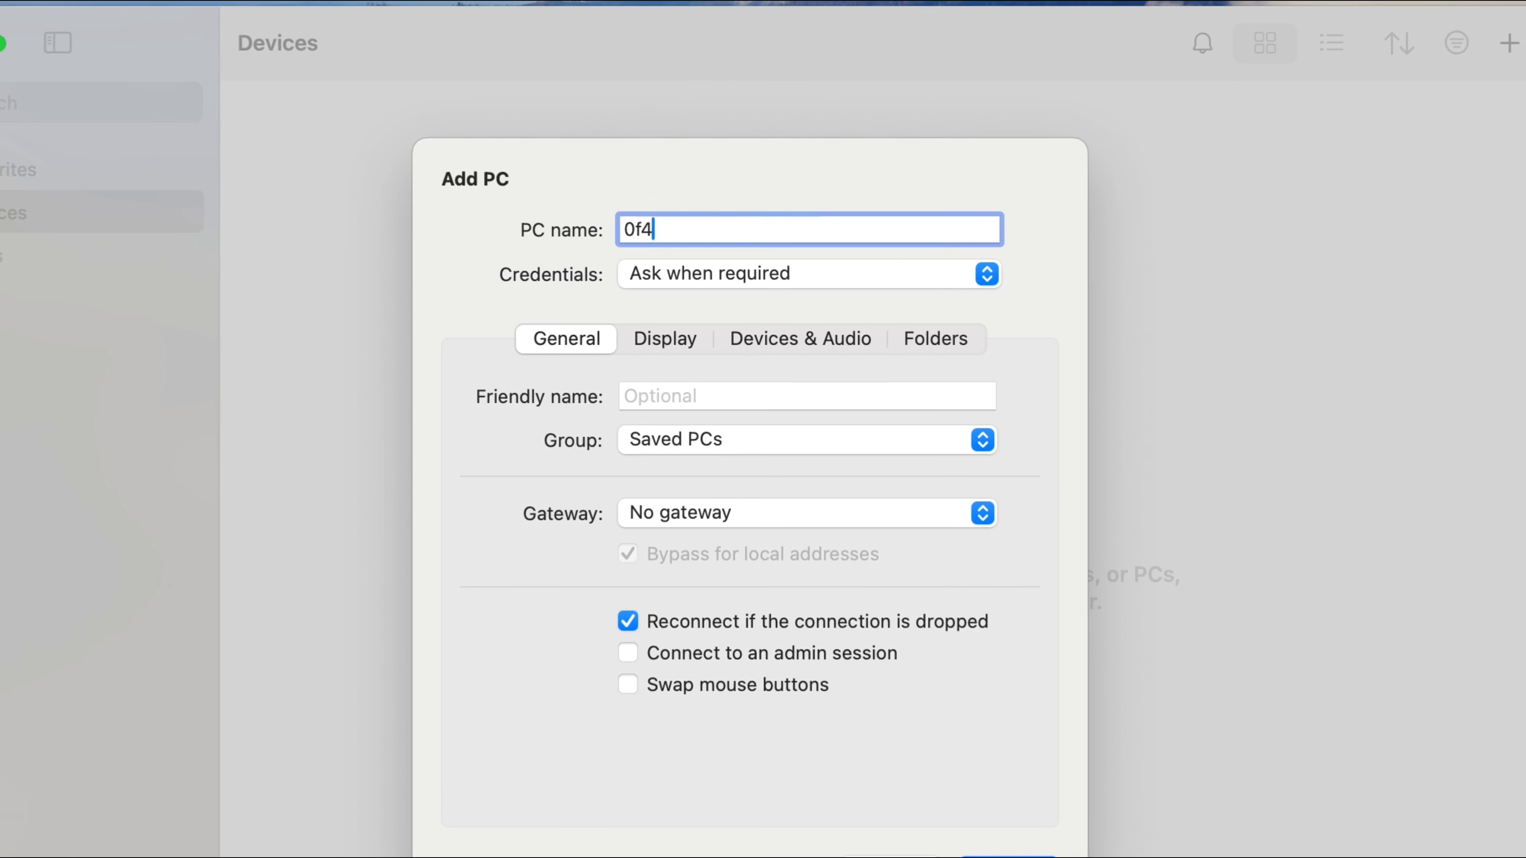
type("137ed.alexmiles.olares.com:46879")
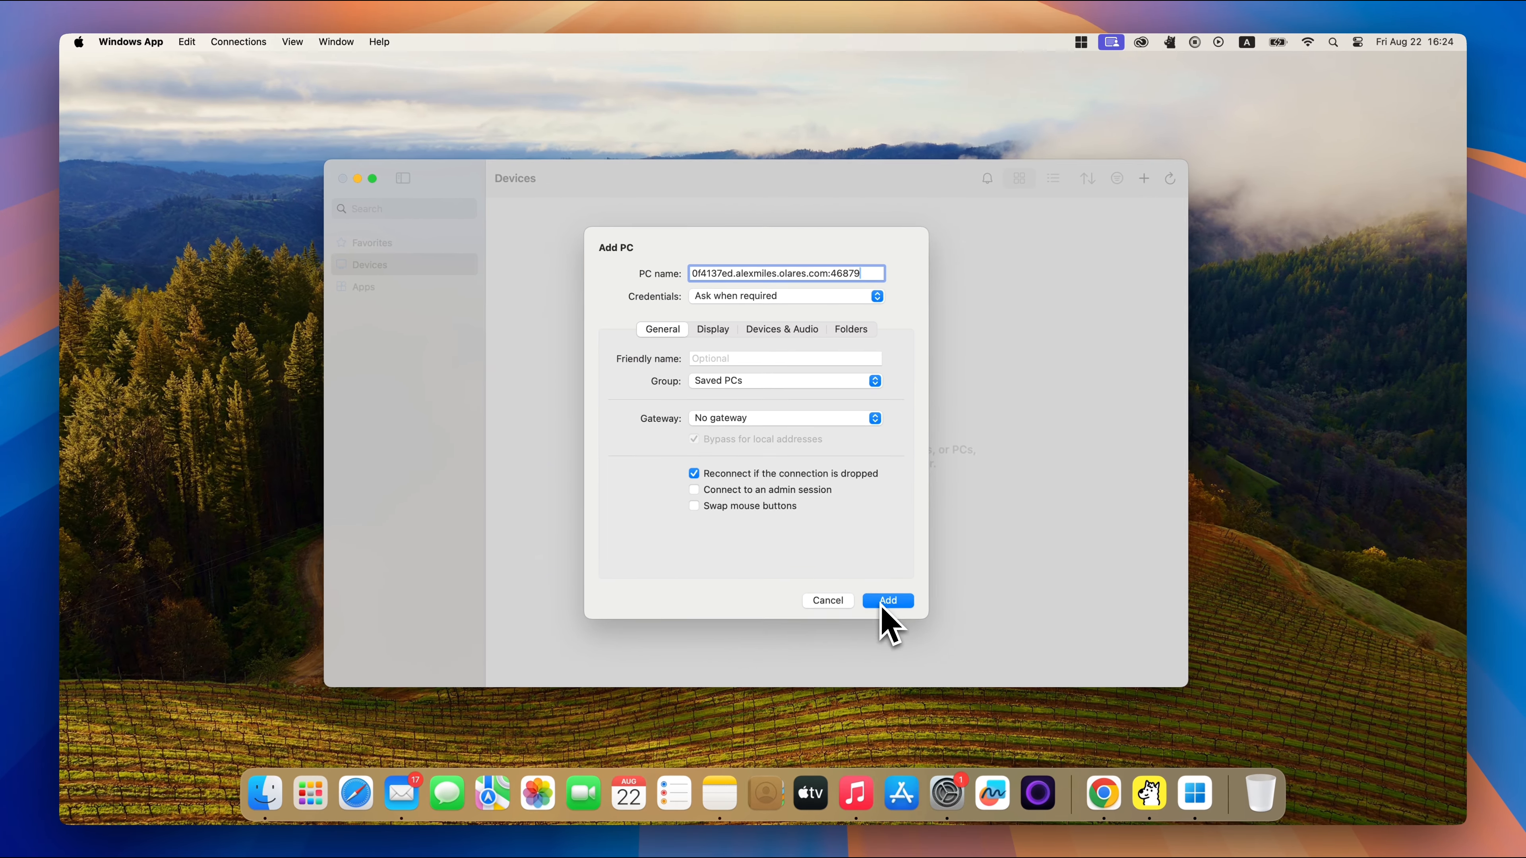
left_click(1007, 855)
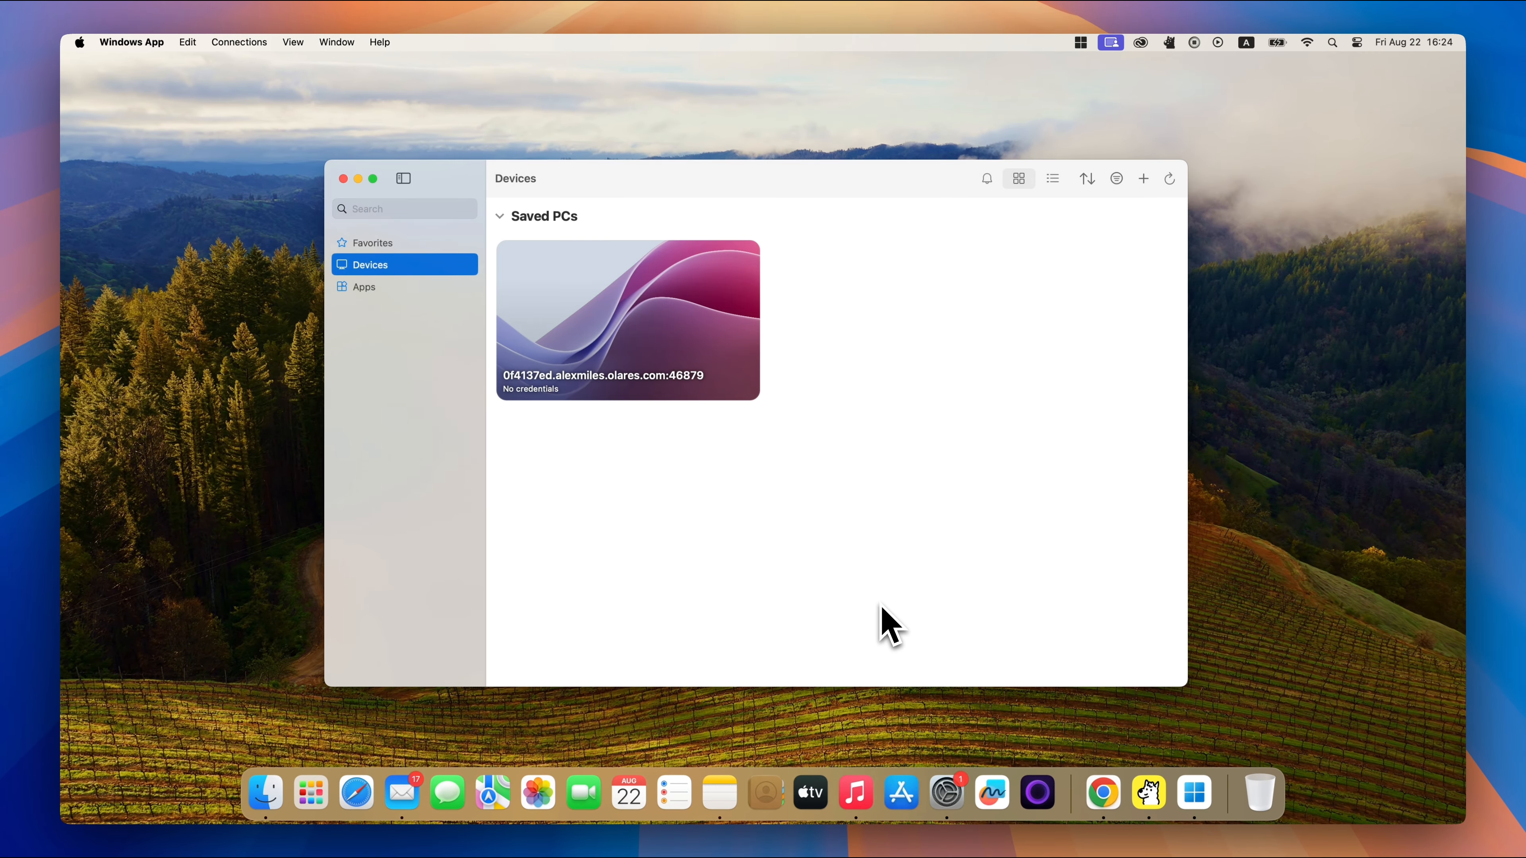
Connect to the saved PC, sign in with the Windows credentials, and accept the unverified certificate.
left_click(701, 365)
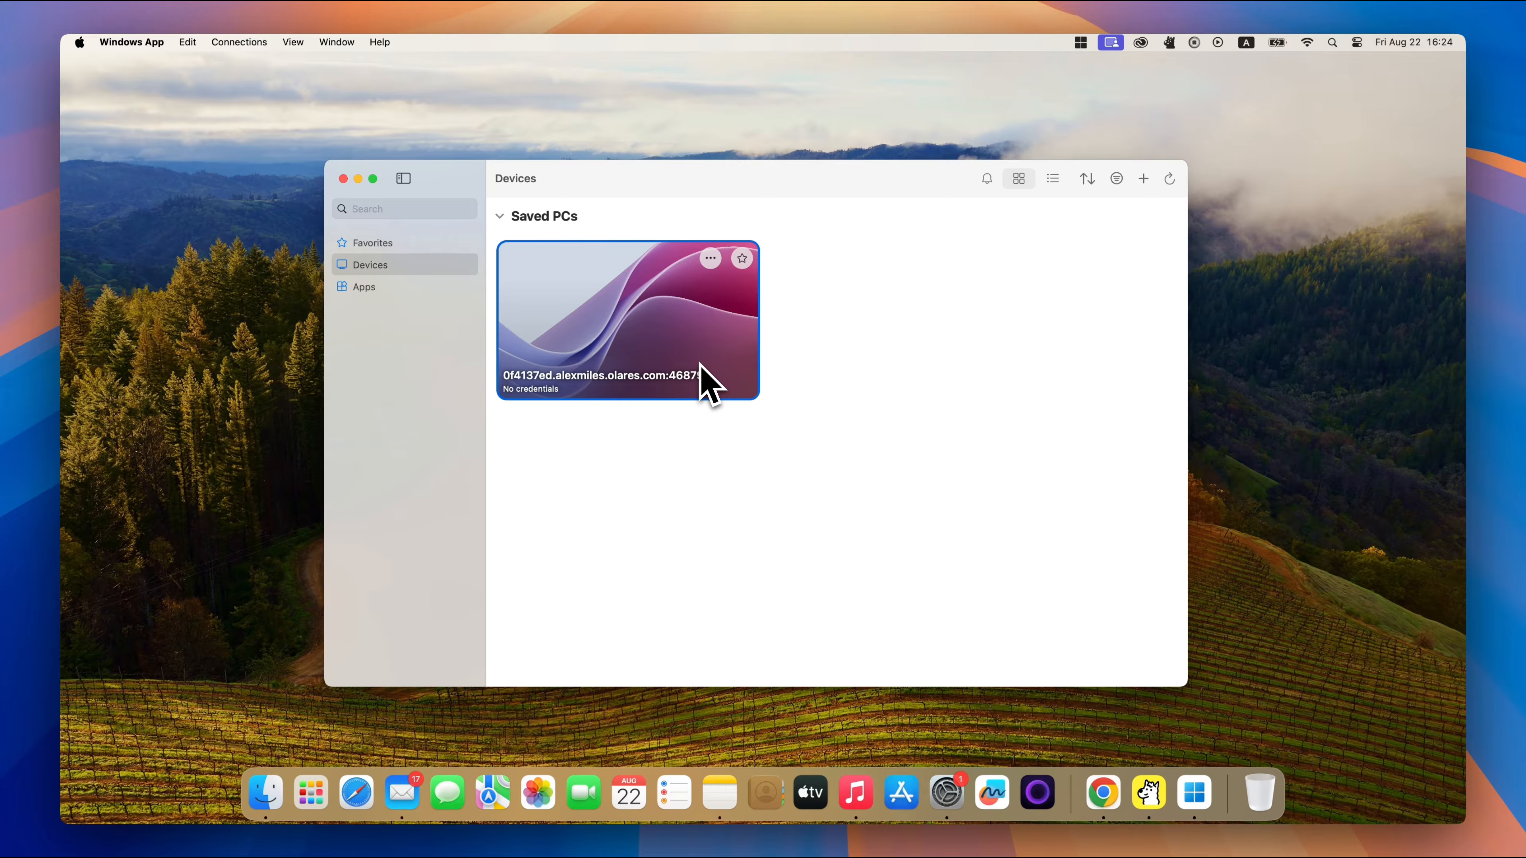
double_click(700, 364)
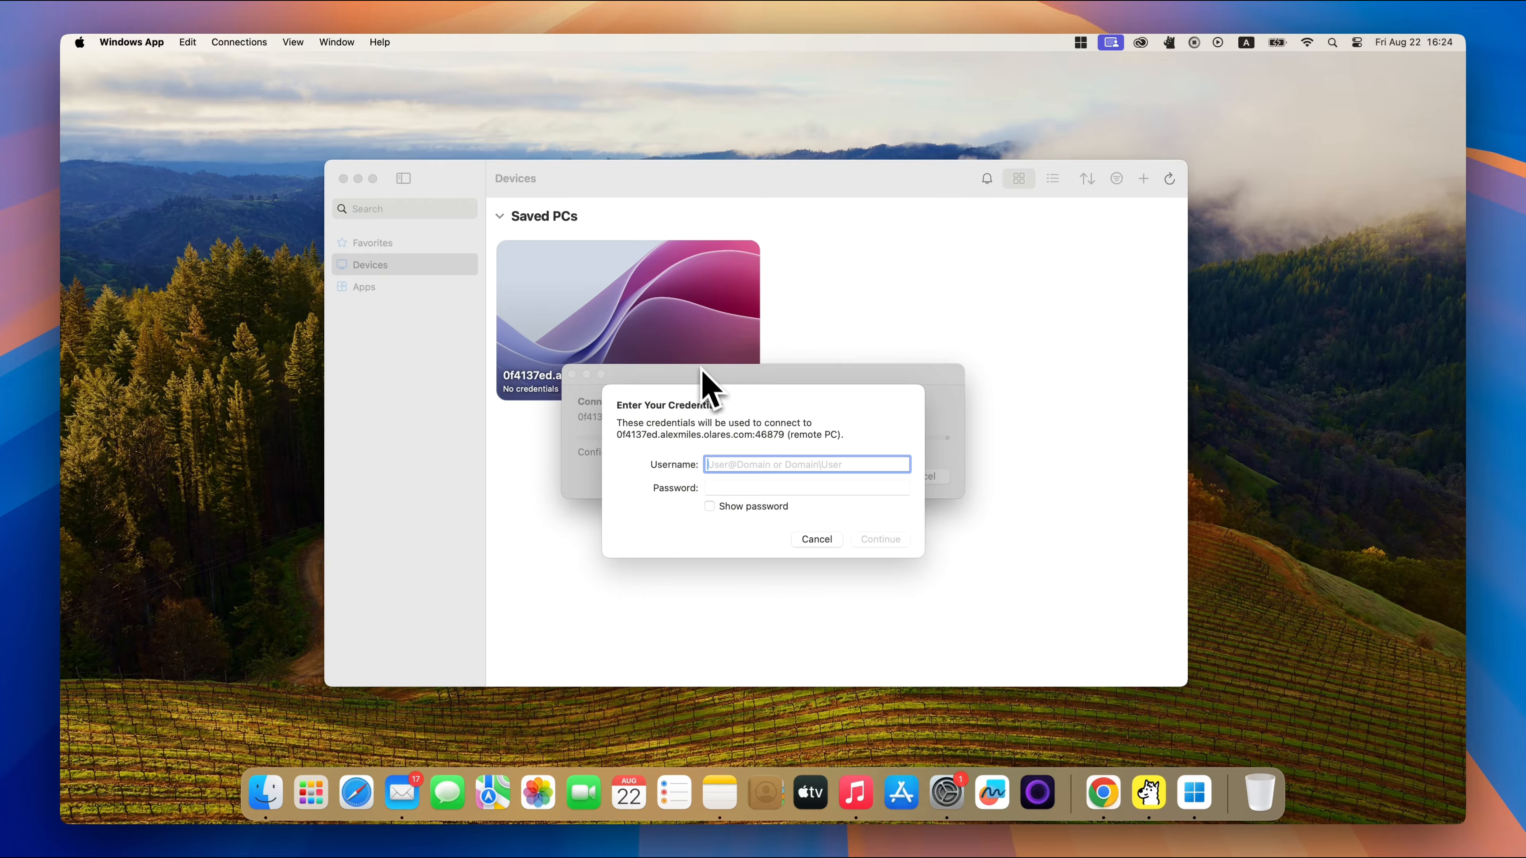
type("olares")
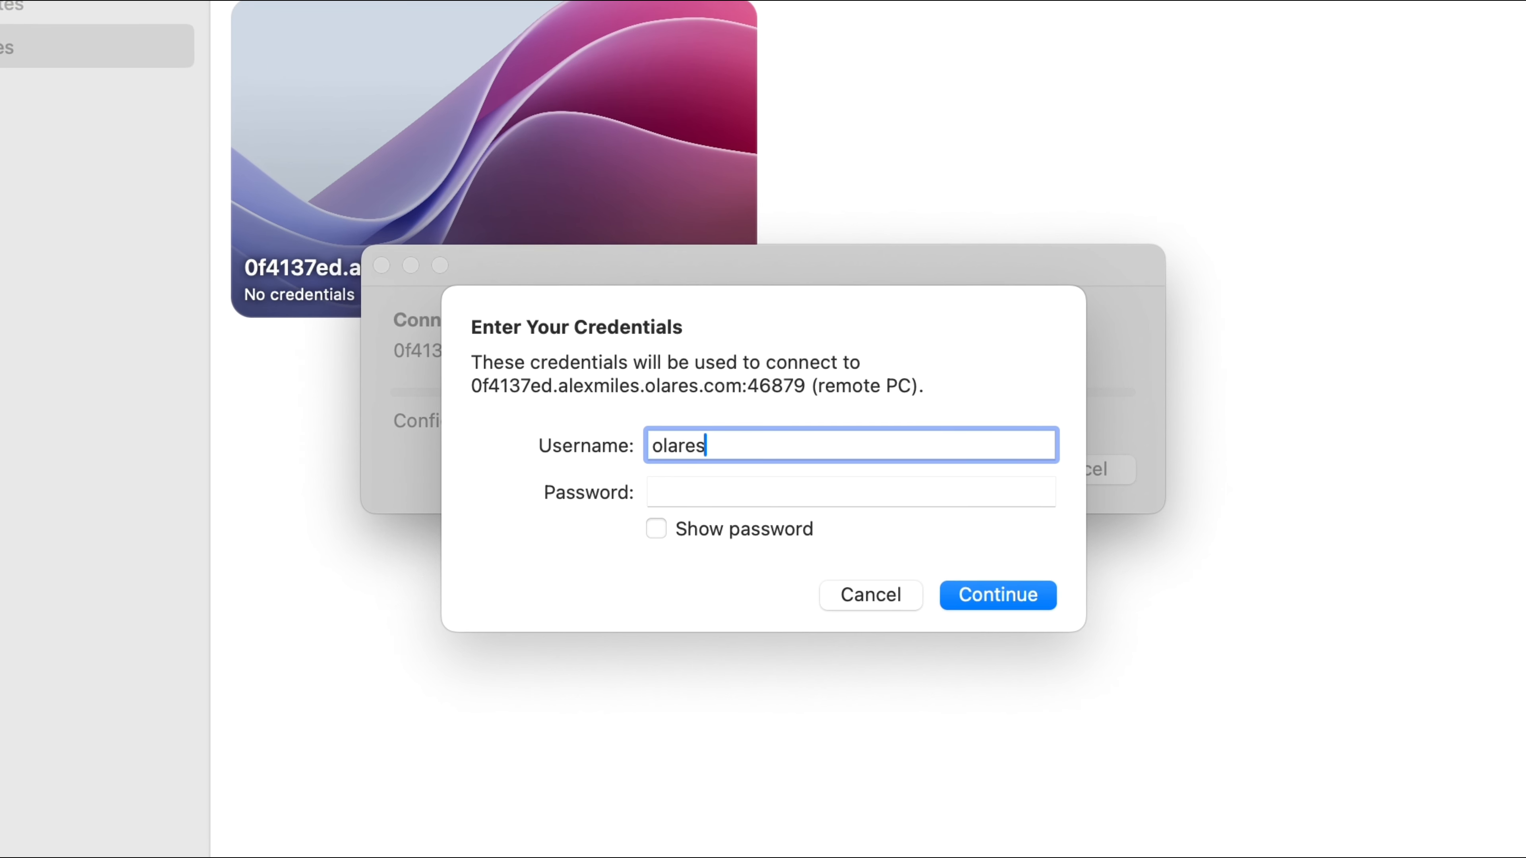
left_click(778, 490)
type("••••••")
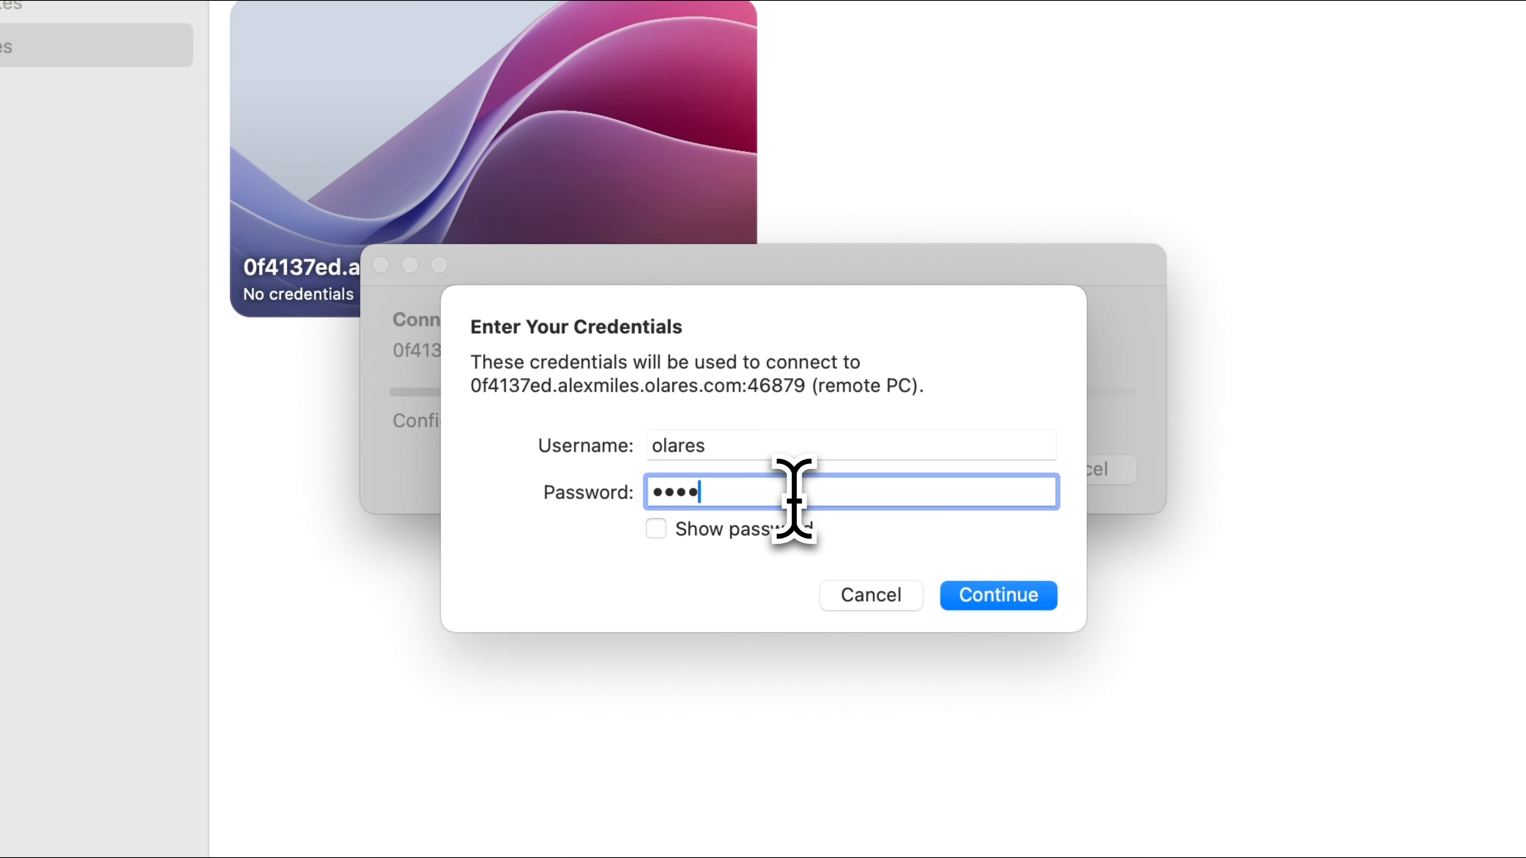
left_click(989, 601)
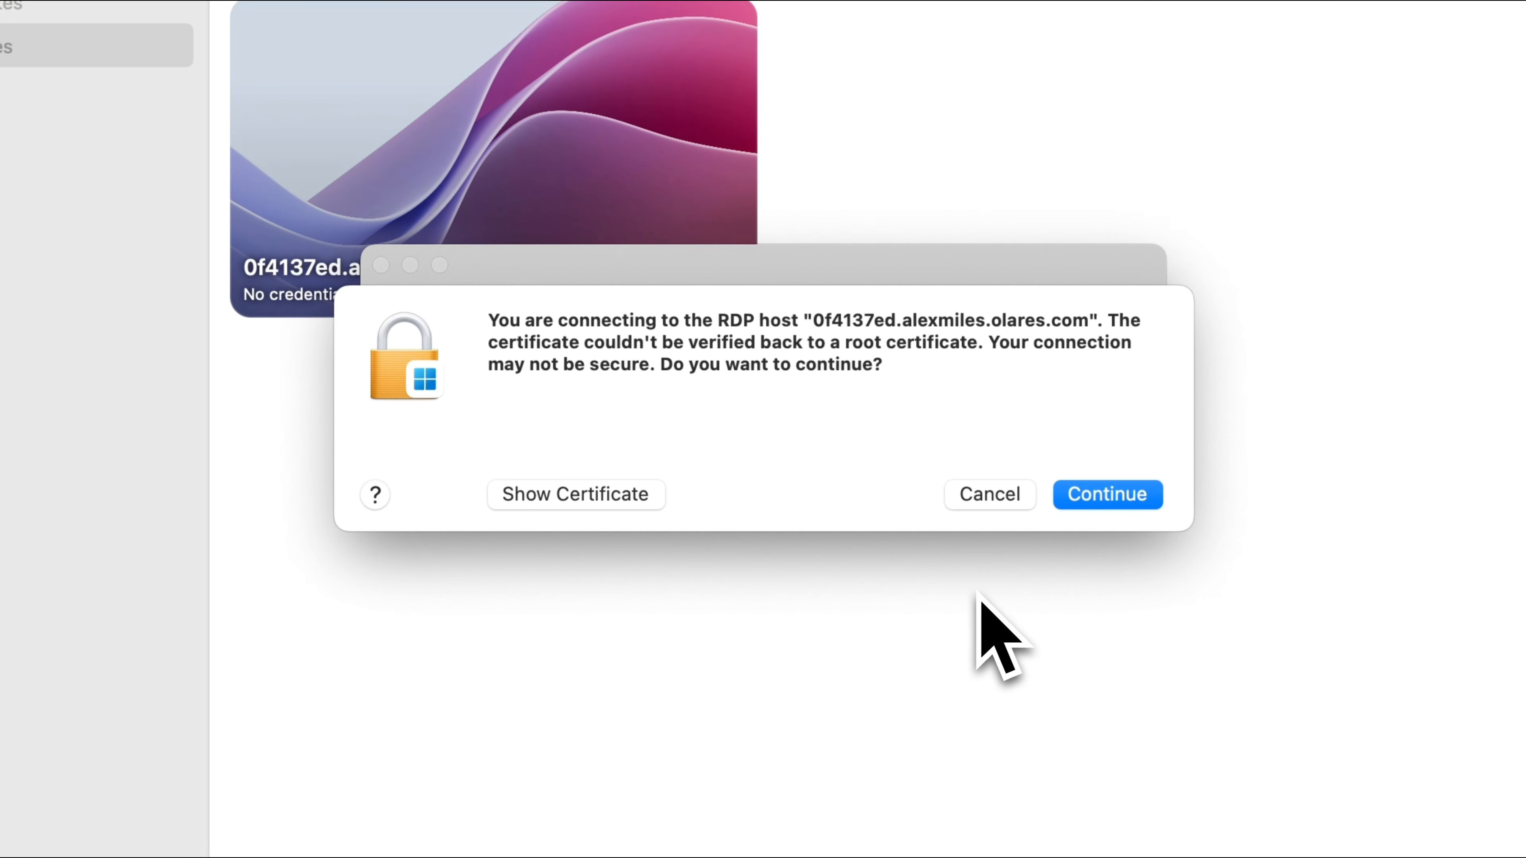
left_click(1100, 499)
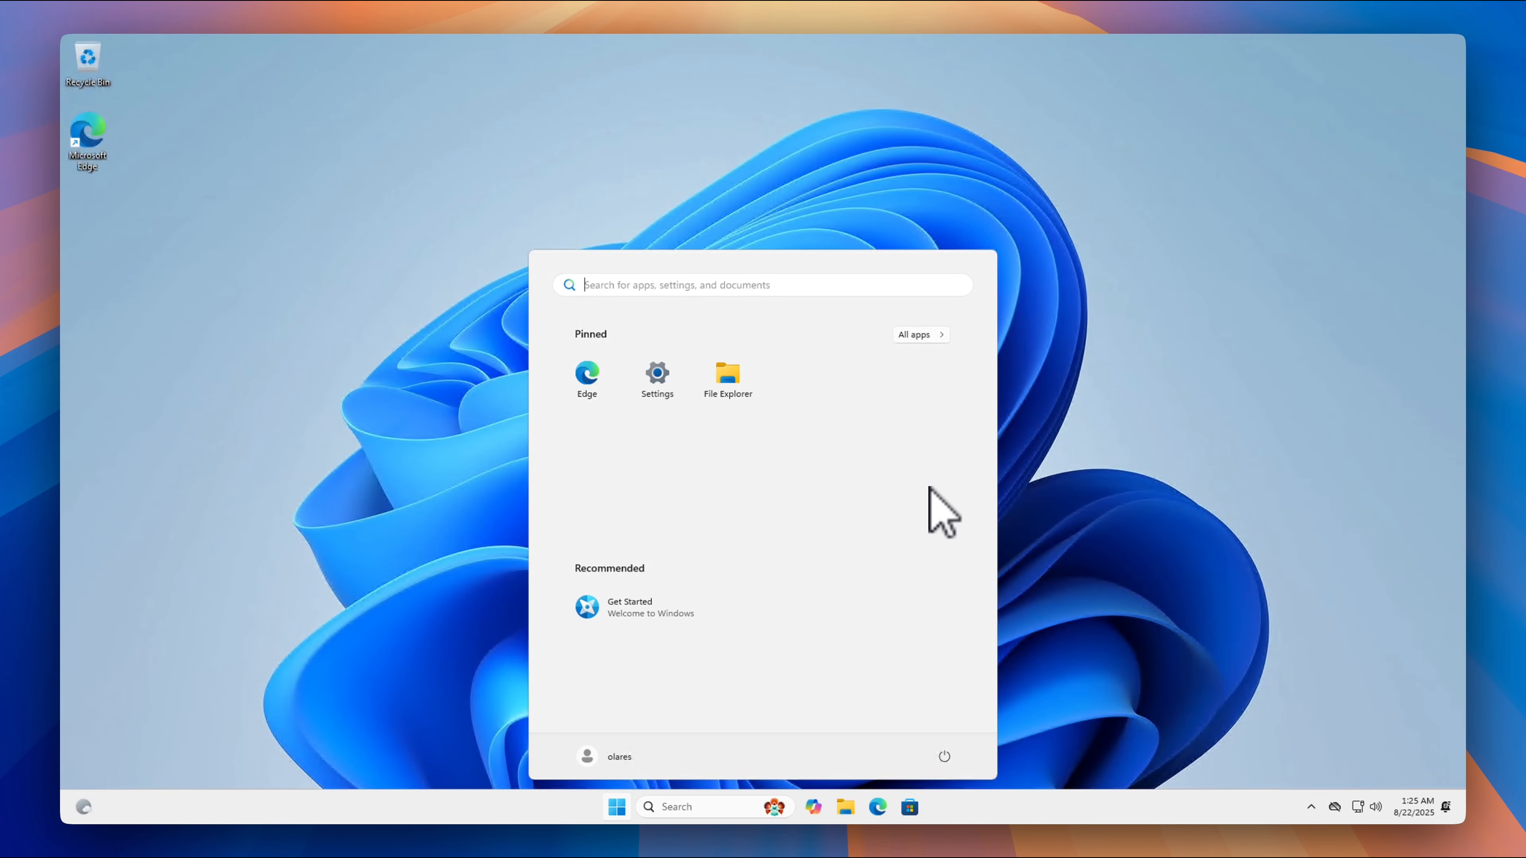
Leave full screen and copy both Brew Haven Coffee files from the Mac's Downloads.
left_click(1015, 504)
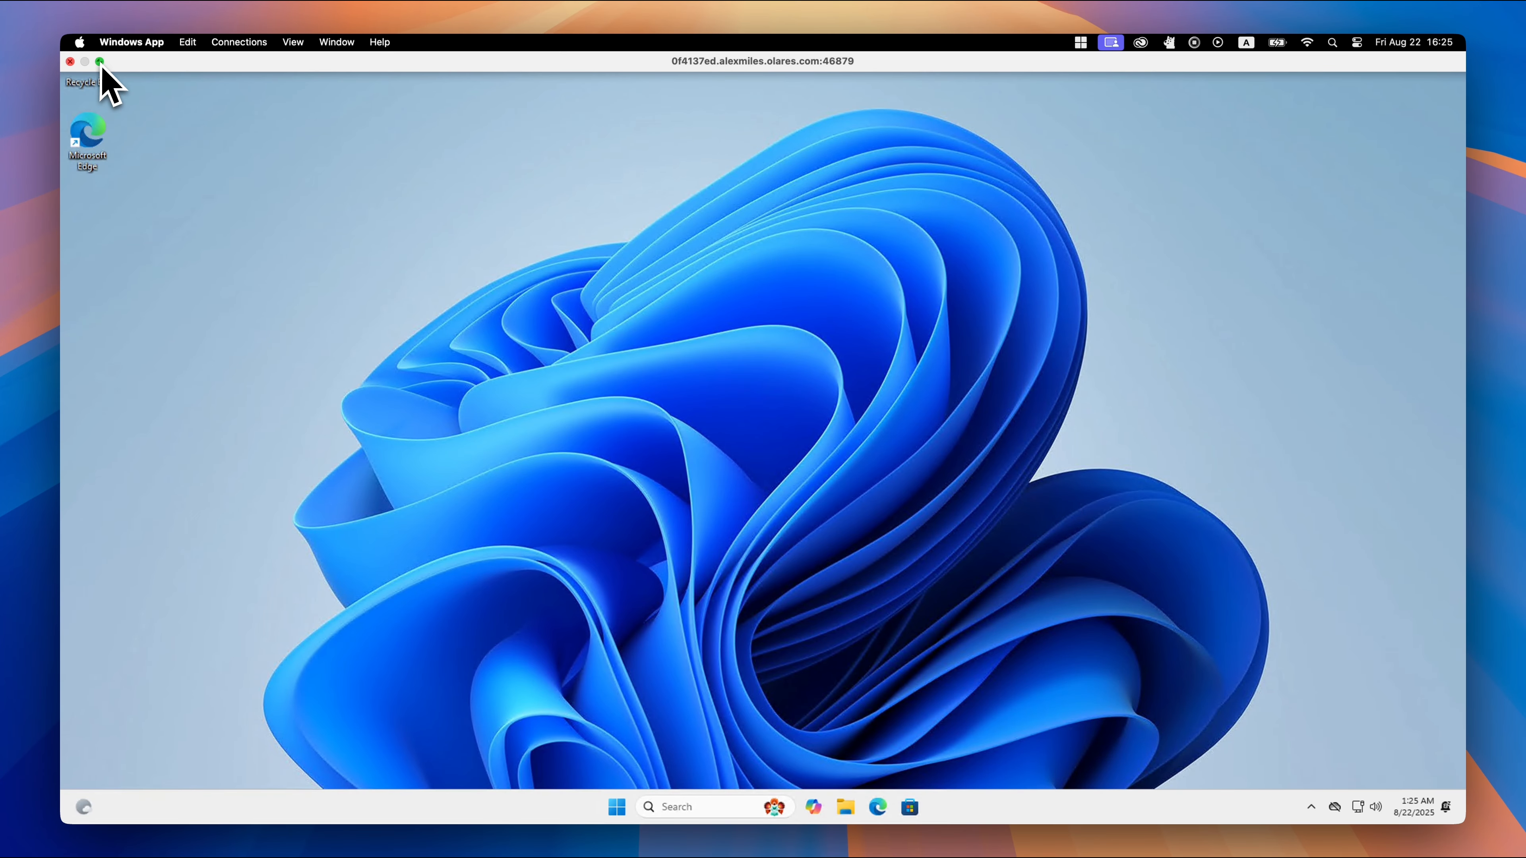
left_click(100, 61)
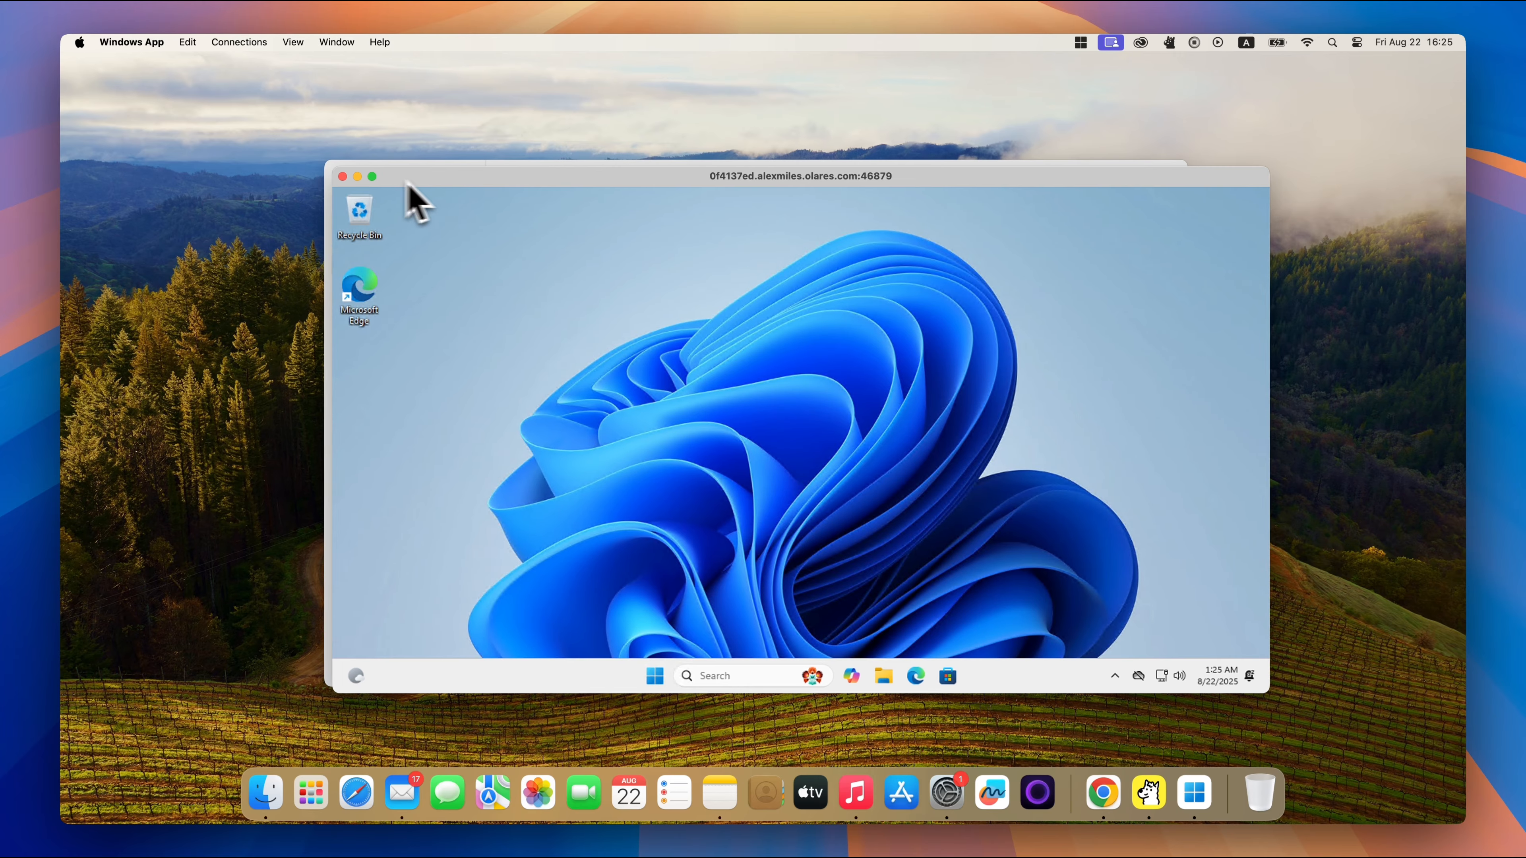
left_click(269, 792)
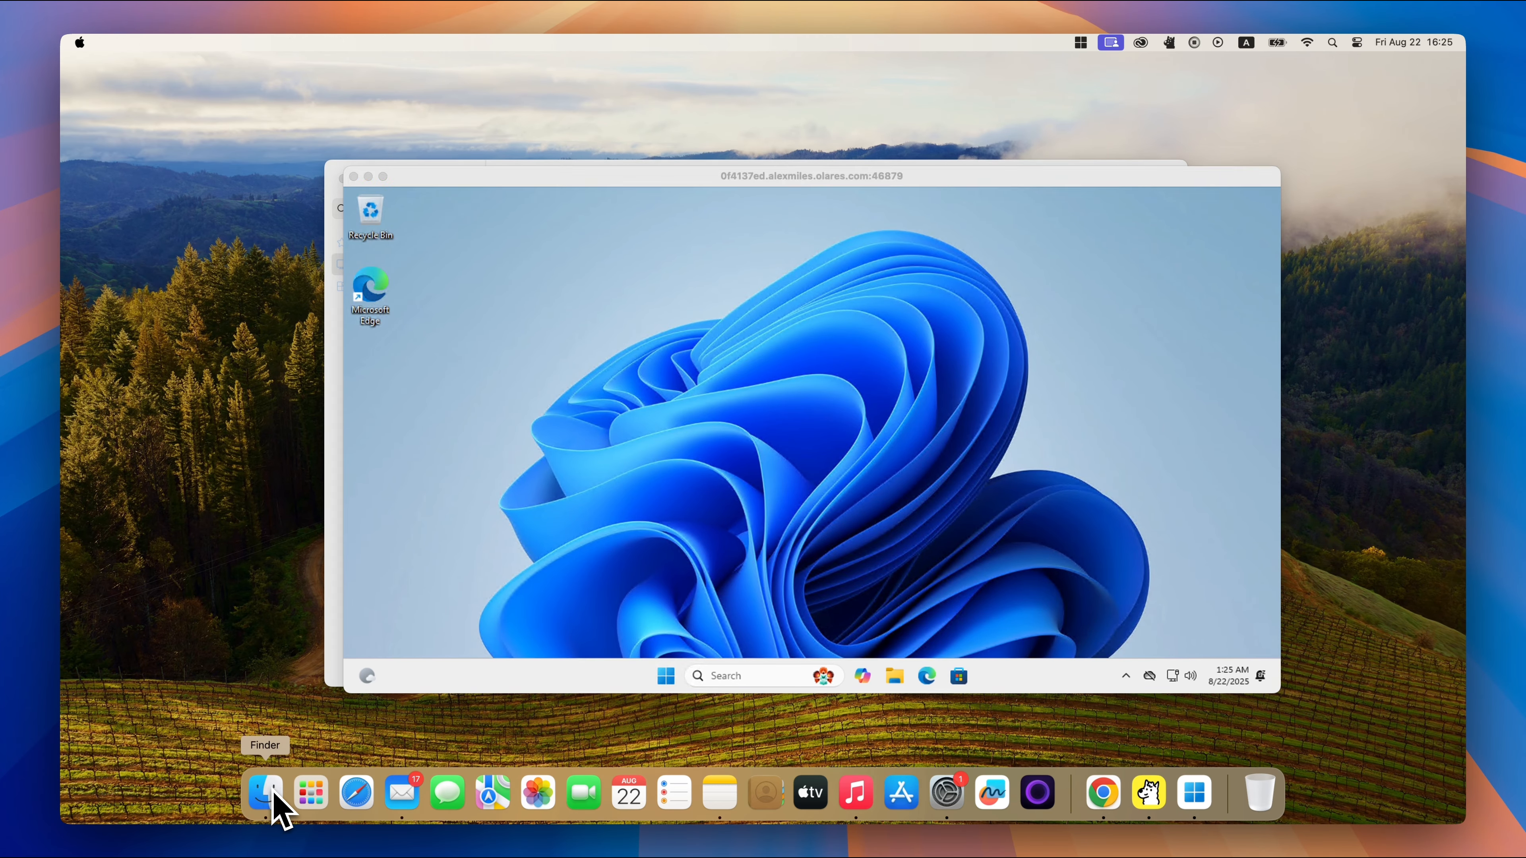
left_click_drag(135, 443, 641, 353)
left_click(528, 245)
left_click_drag(529, 258, 364, 300)
right_click(354, 295)
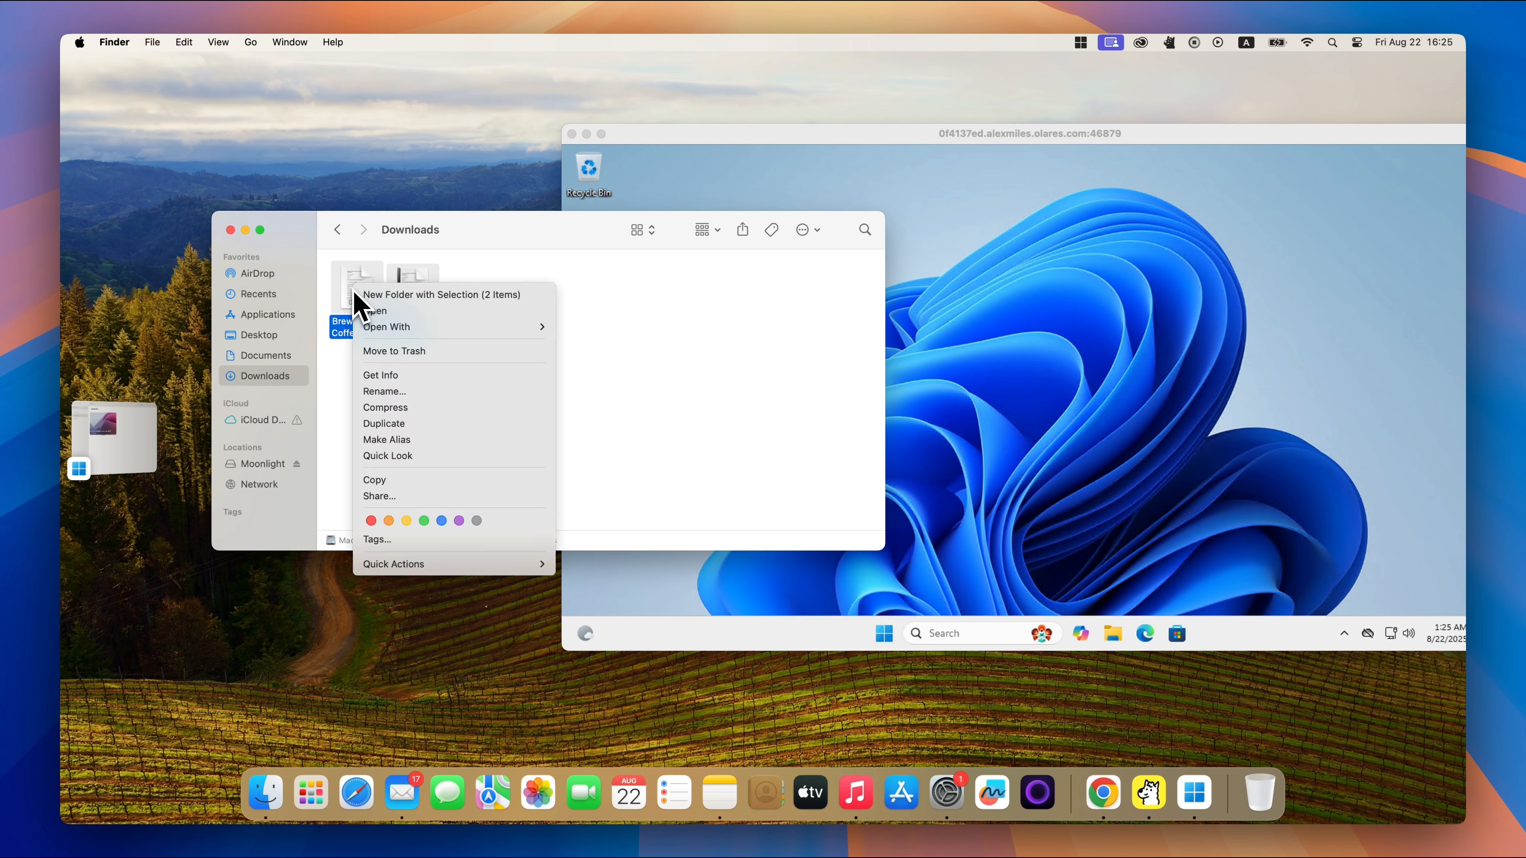
left_click(375, 480)
Return to full screen and paste the files onto the Windows desktop.
left_click(973, 406)
left_click_drag(811, 133, 549, 134)
left_click(339, 135)
right_click(355, 208)
left_click(374, 224)
Open Brew Haven Coffee.pdf, scroll through it, and close the viewer.
double_click(87, 286)
scroll(569, 368, "down", 20)
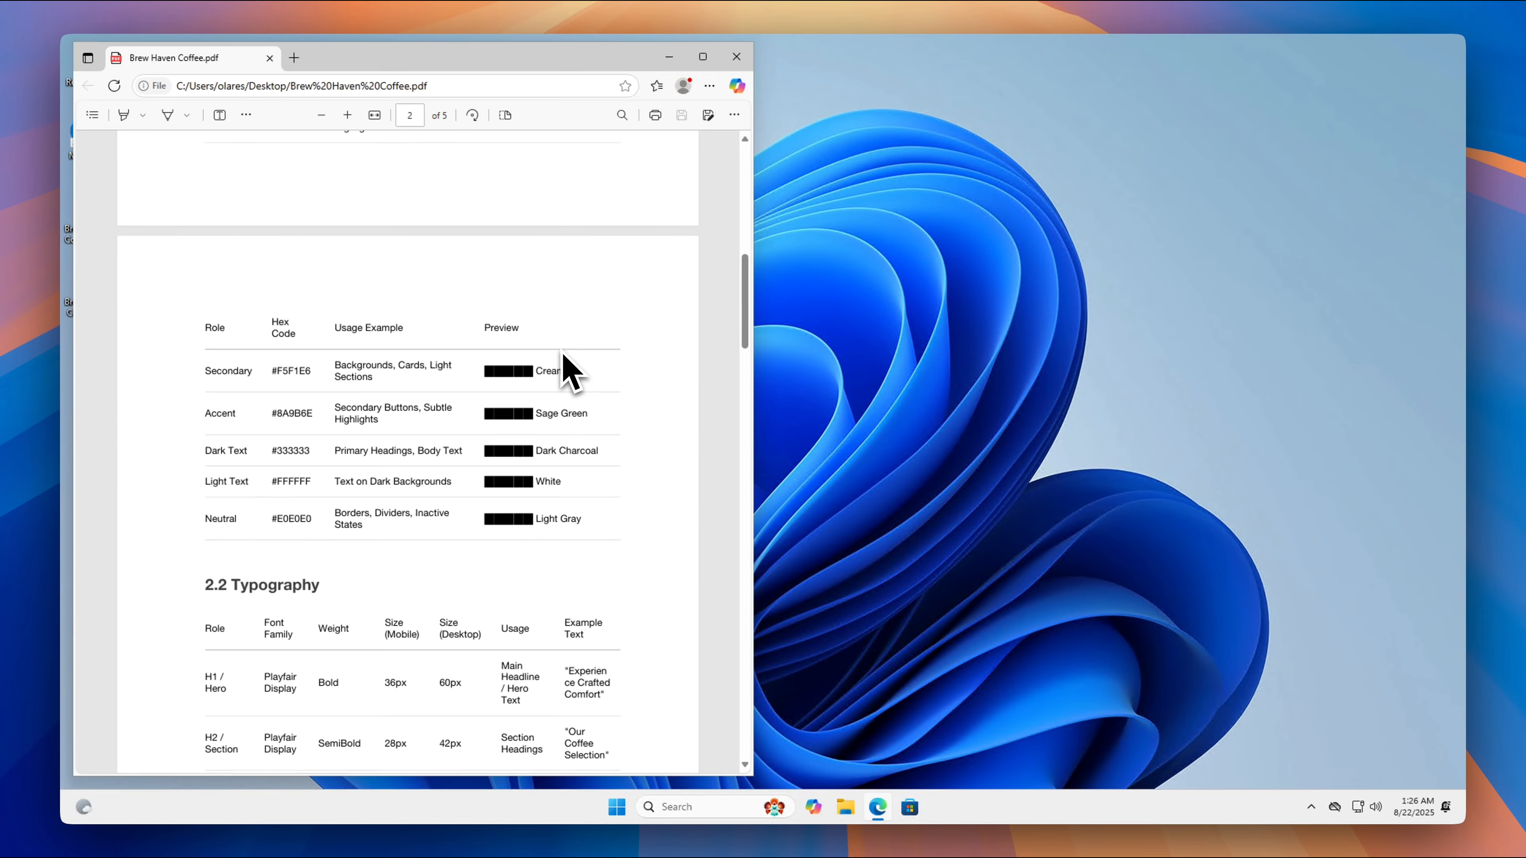
scroll(562, 364, "down", 5)
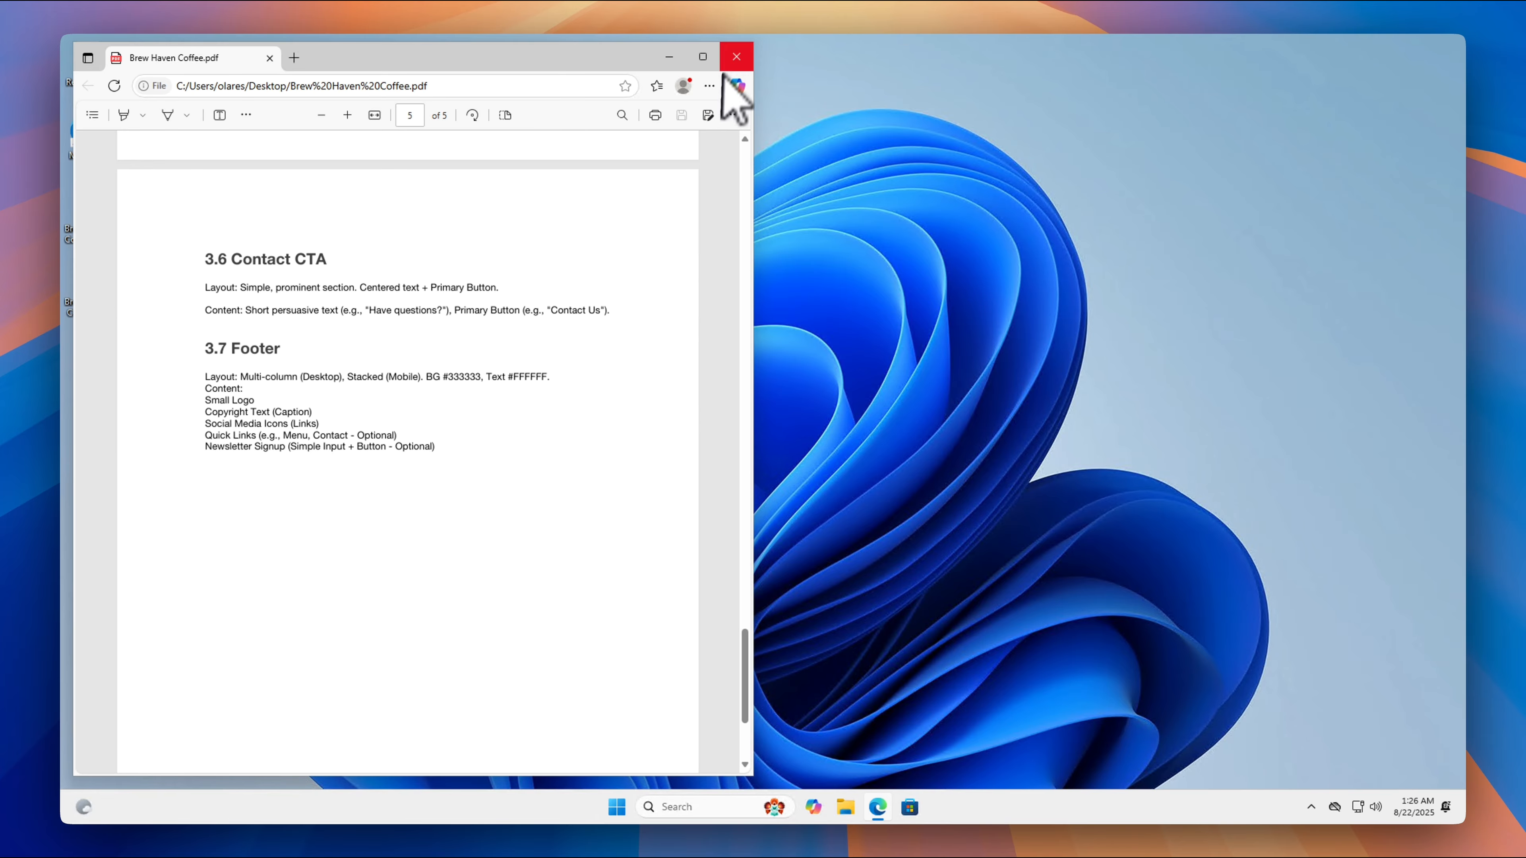
left_click(736, 57)
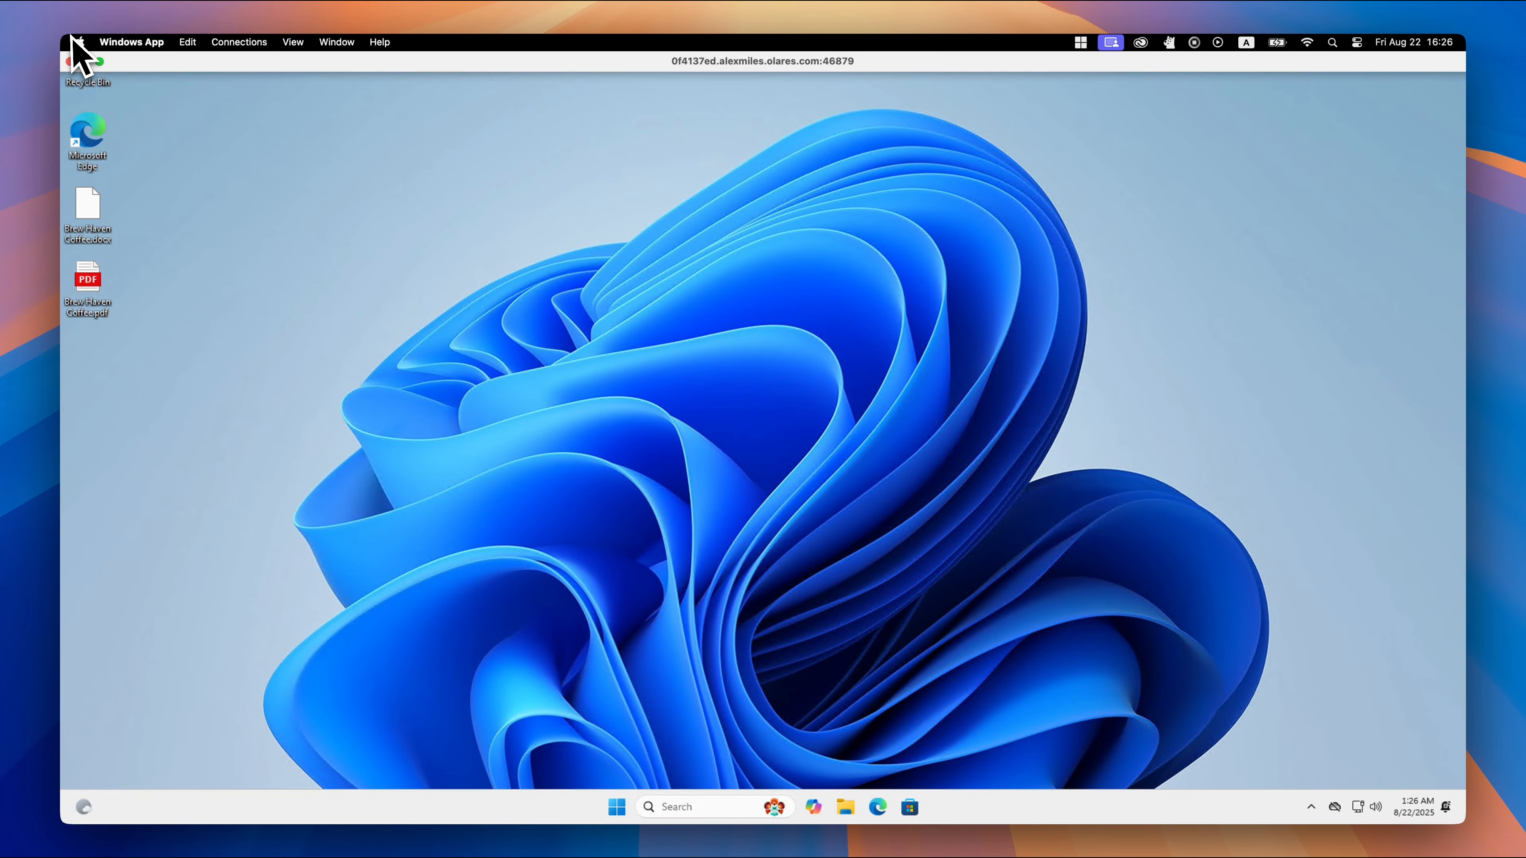
End the remote Windows session and scroll Market's Windows app page down to the default-credentials notes.
left_click(70, 61)
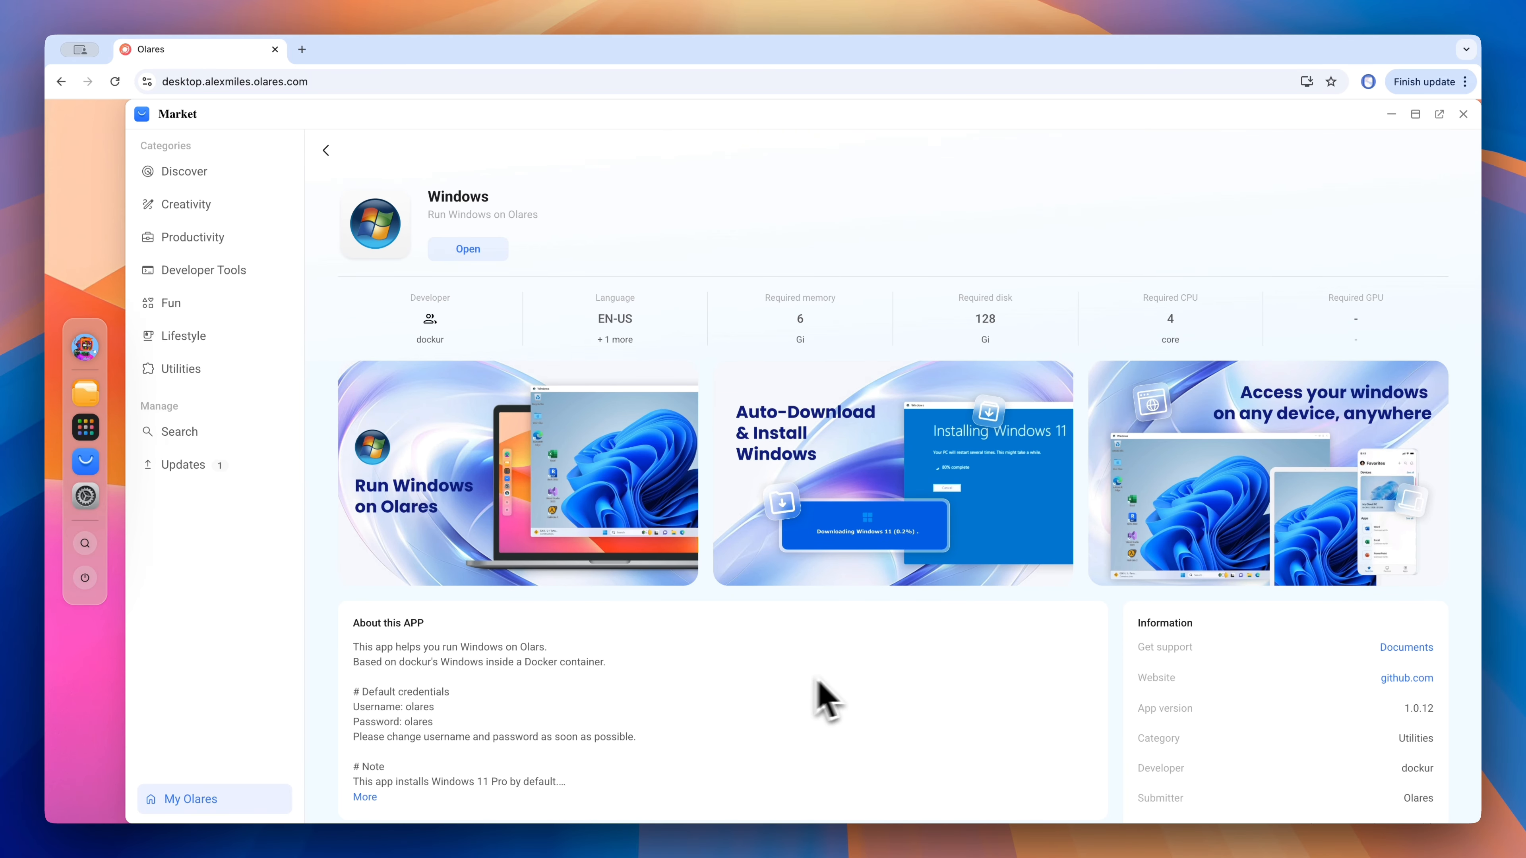
scroll(1260, 529, "down", 1)
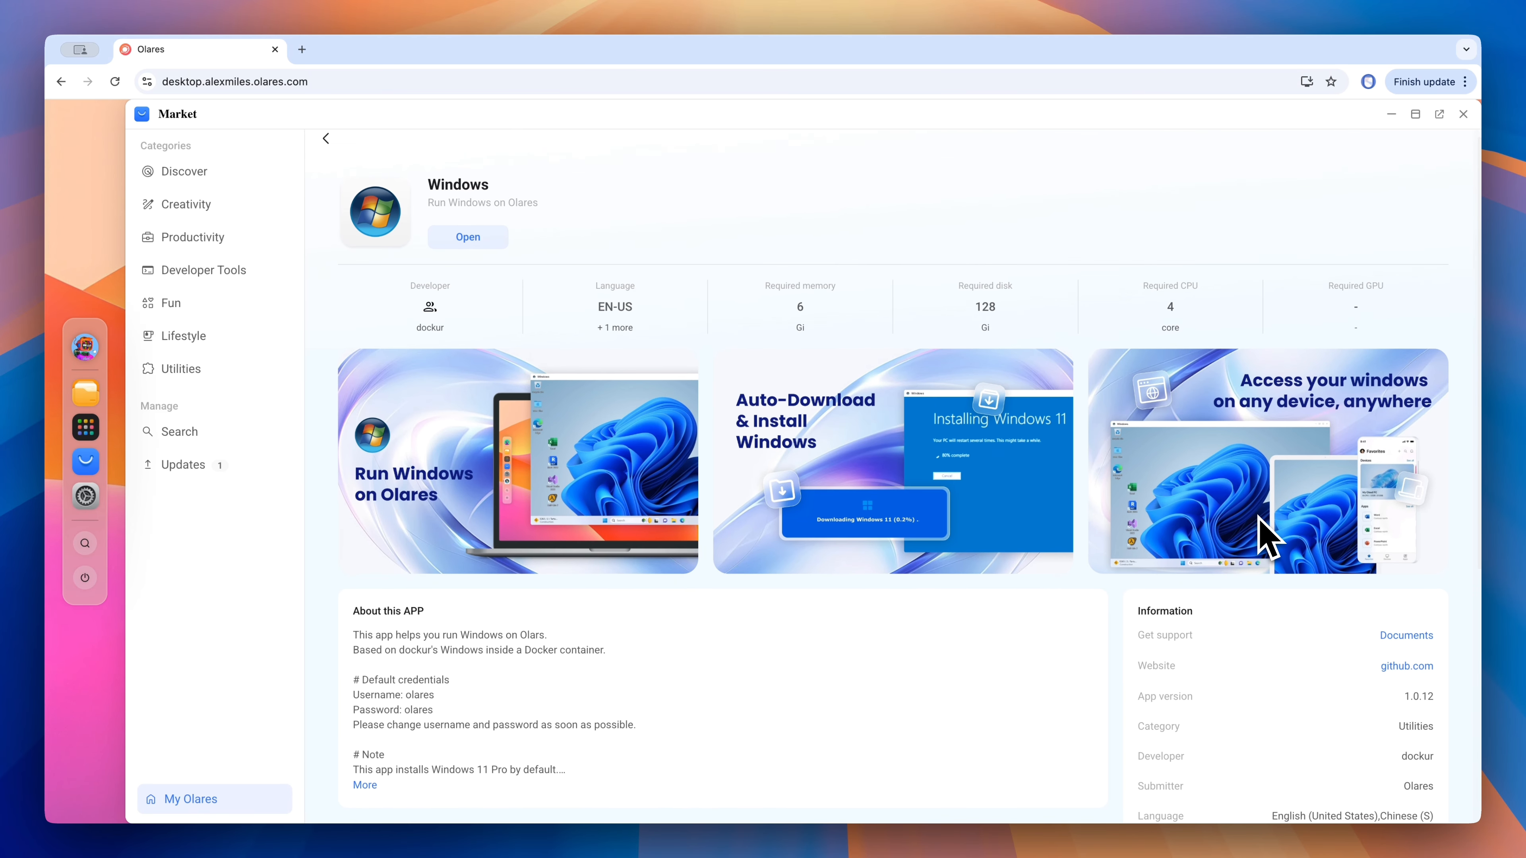
scroll(1260, 528, "down", 3)
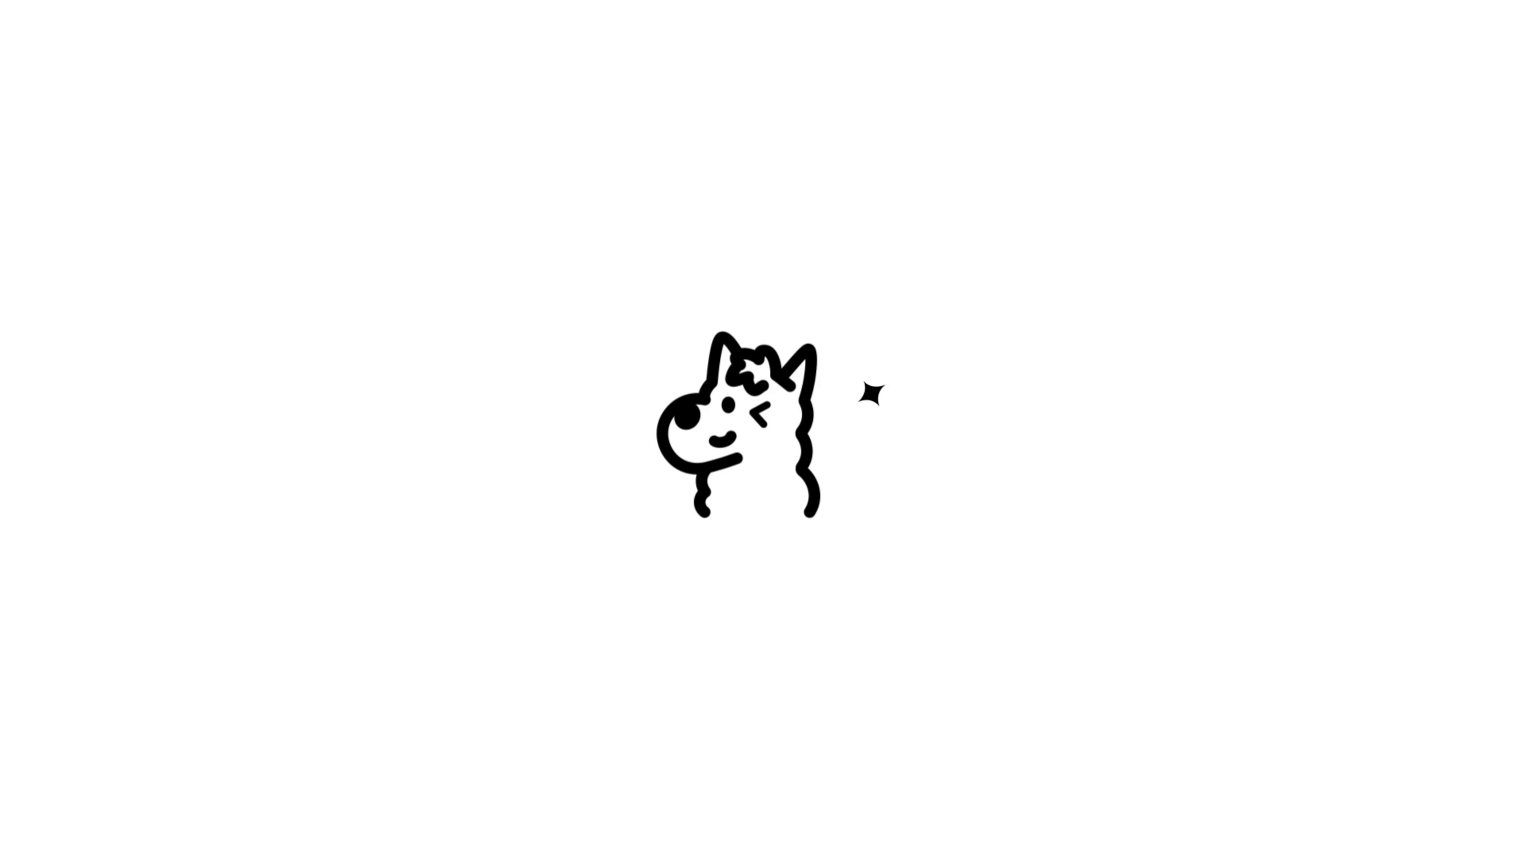